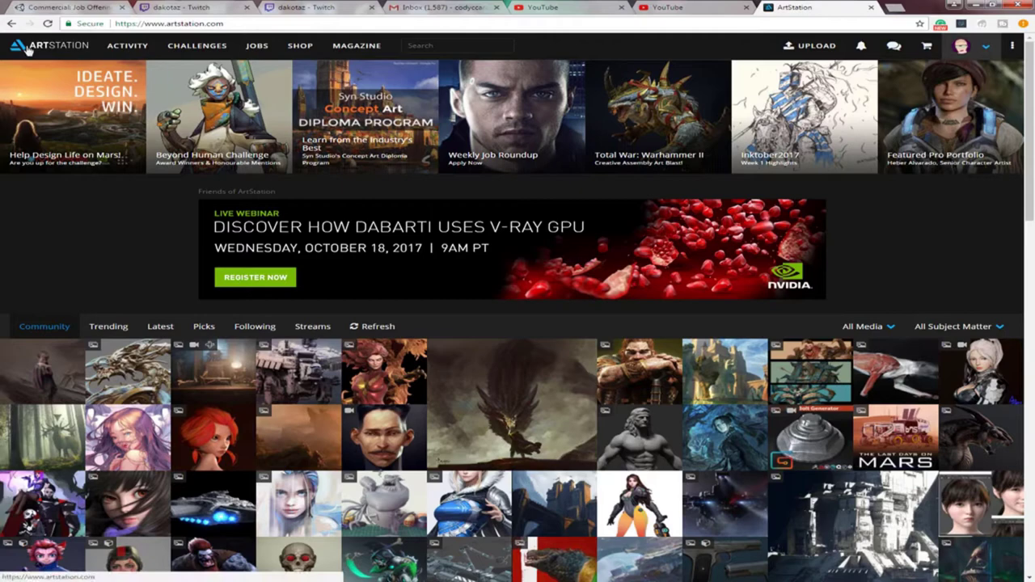
# Load the personal portfolio site in a new tab and look over the resume's skills list and Resume PDF heading
pyautogui.click(236, 24)
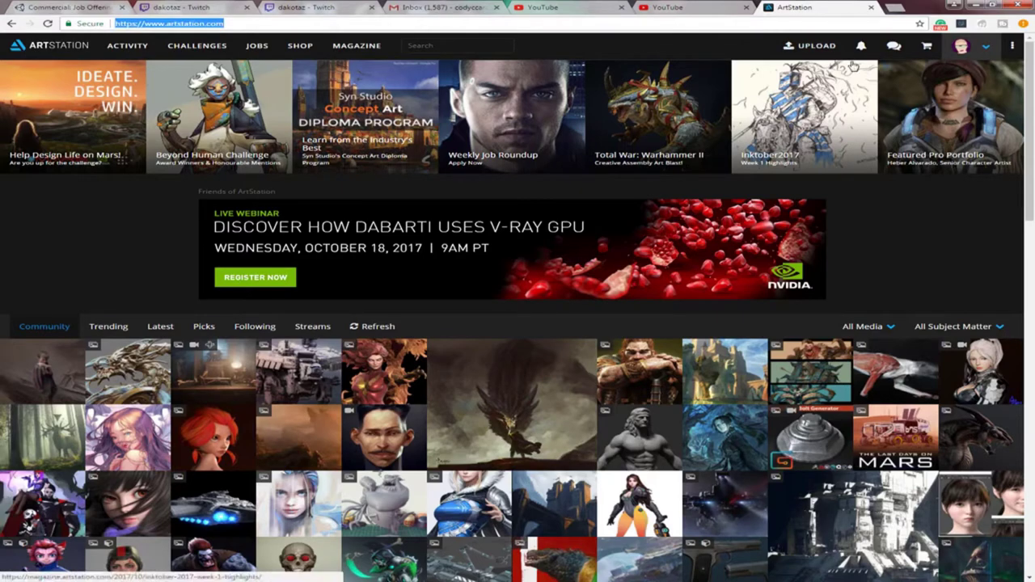
pyautogui.press('BackSpace')
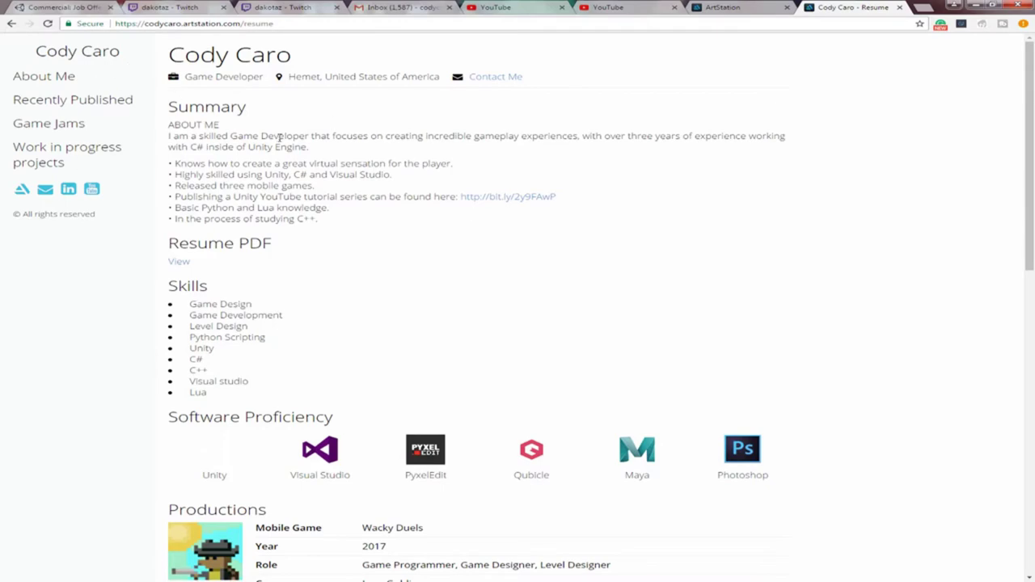
pyautogui.scroll(-3, 300, 316)
pyautogui.scroll(-3, 296, 235)
pyautogui.scroll(4, 353, 429)
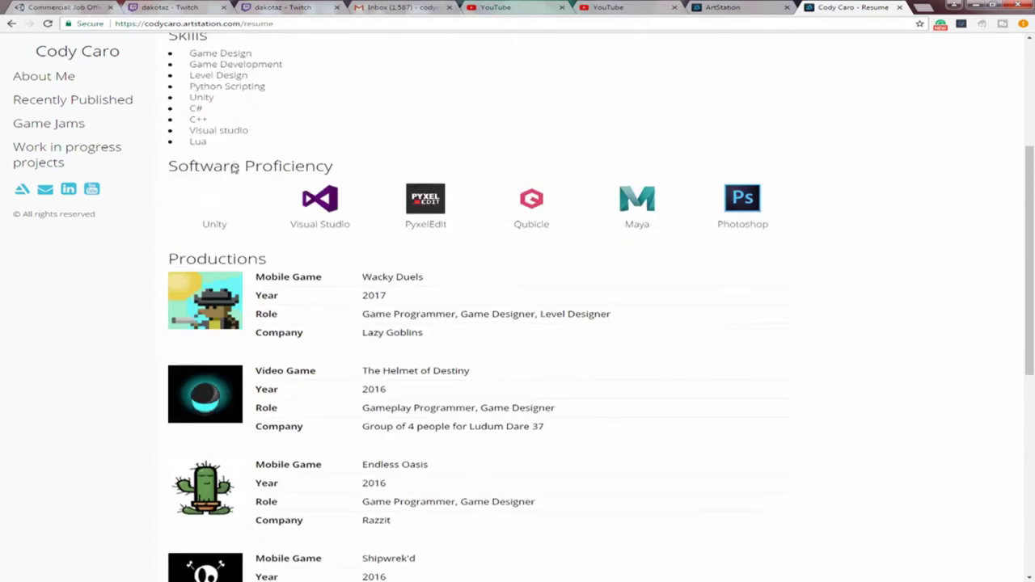
pyautogui.moveTo(167, 185); pyautogui.dragTo(347, 307)
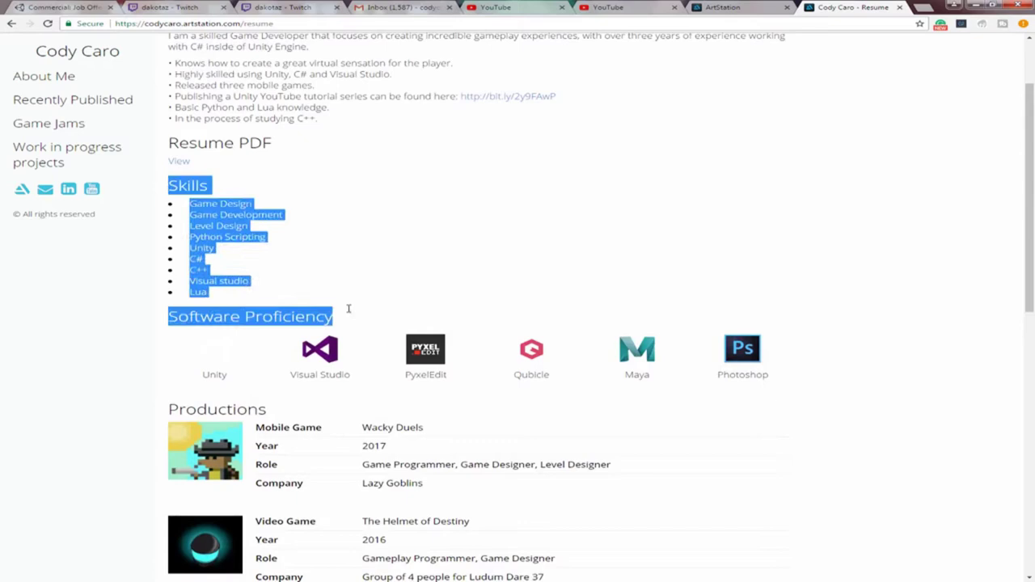
pyautogui.click(349, 308)
pyautogui.moveTo(162, 140)
pyautogui.mouseDown()
pyautogui.moveTo(289, 148)
pyautogui.moveTo(149, 139)
pyautogui.mouseUp()
pyautogui.click(291, 157)
pyautogui.click(178, 146)
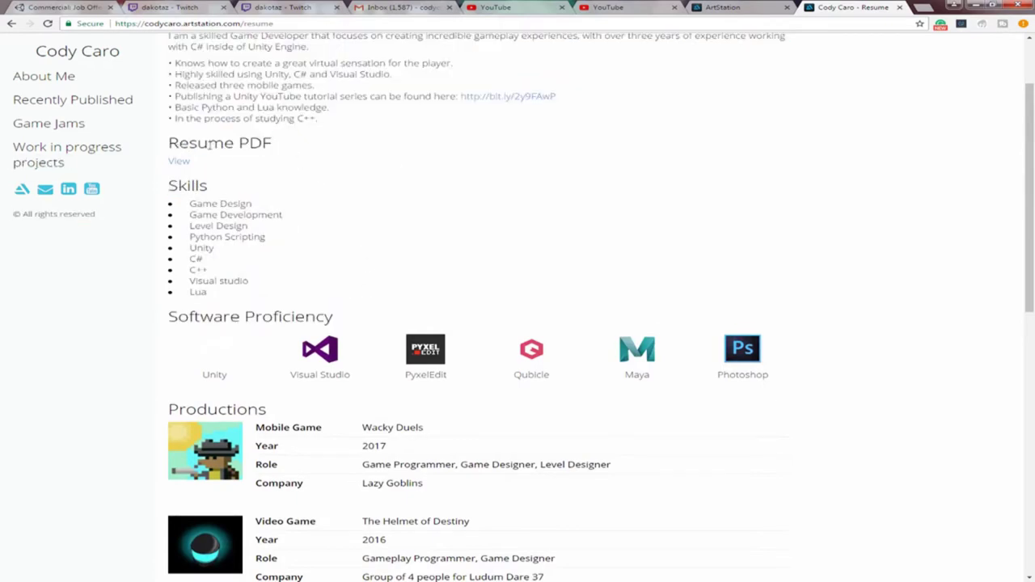
# Scroll through the resume's production entries
pyautogui.scroll(2, 259, 166)
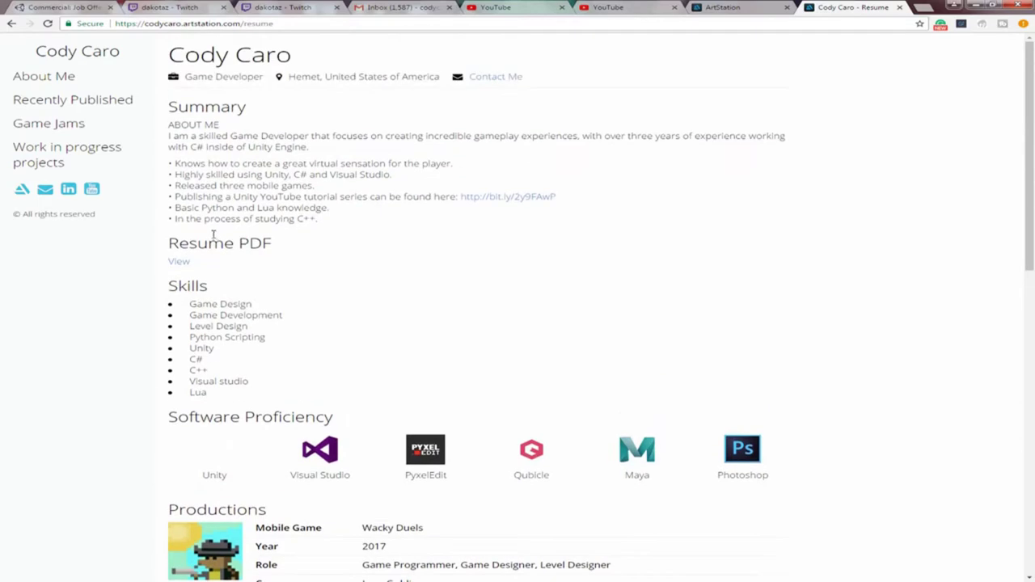
pyautogui.scroll(-4, 388, 275)
pyautogui.scroll(-2, 509, 192)
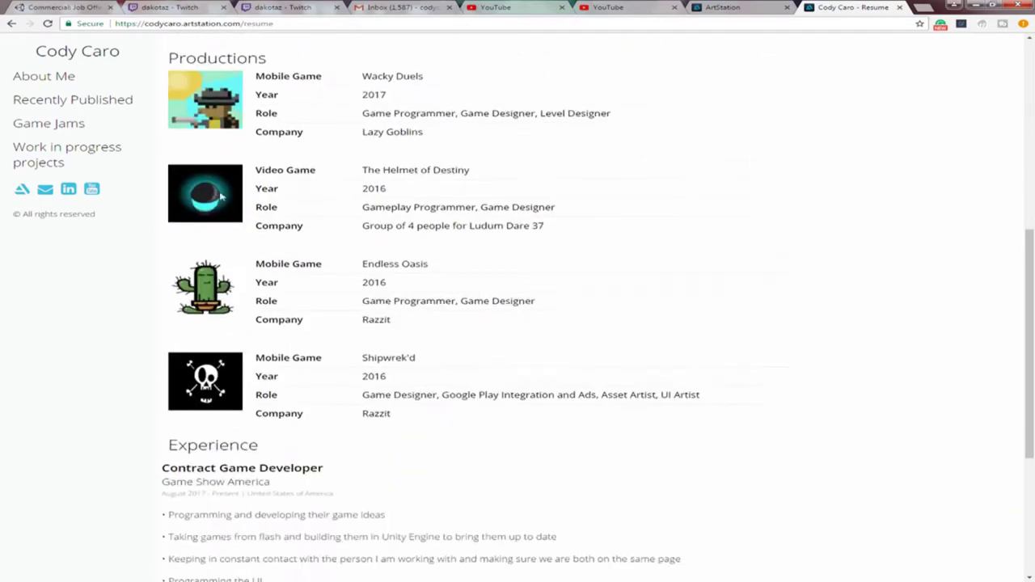
pyautogui.moveTo(618, 426); pyautogui.dragTo(315, 85)
pyautogui.click(324, 89)
pyautogui.scroll(-3, 202, 350)
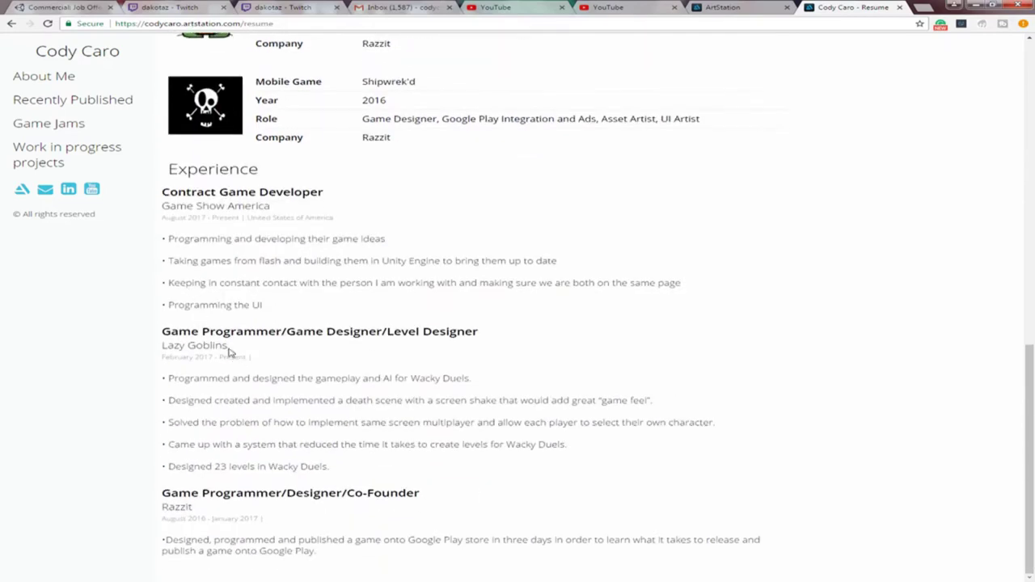
pyautogui.scroll(6, 220, 301)
# Browse the Recently Published, Game Jams and Work in progress pages, then return to the ArtStation tab
pyautogui.click(94, 108)
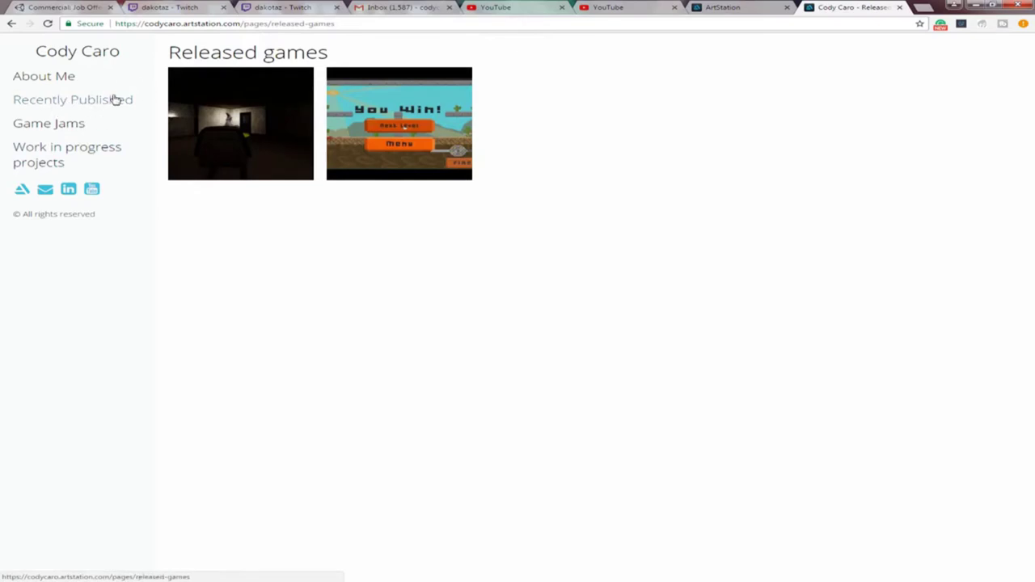
pyautogui.click(47, 130)
pyautogui.click(86, 153)
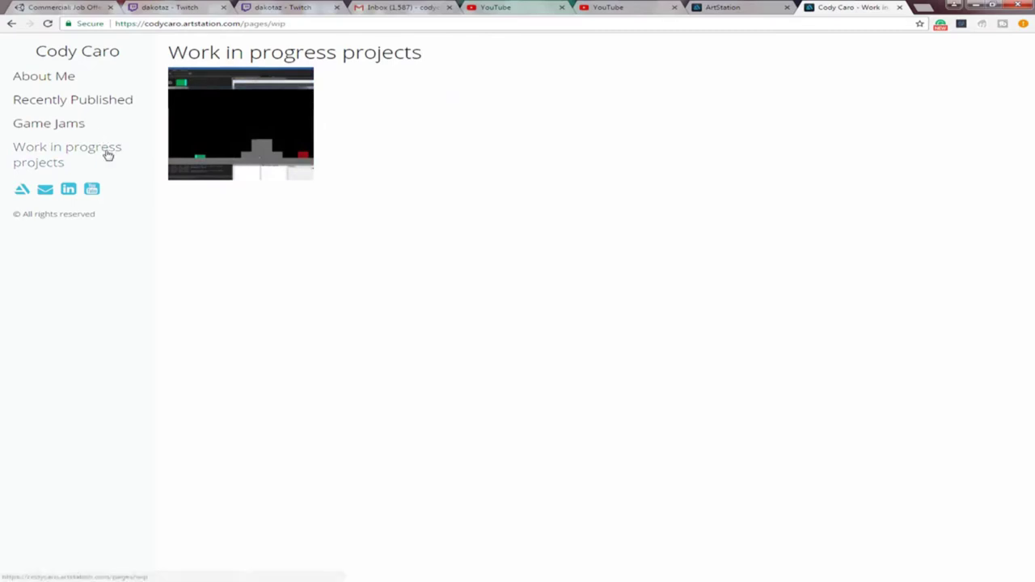
pyautogui.click(719, 9)
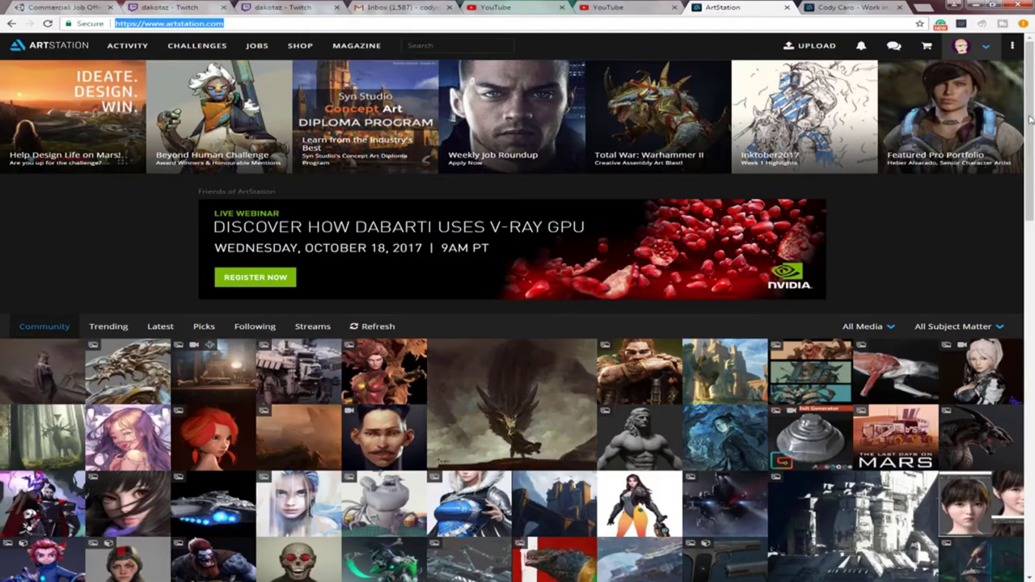
# Open Edit Profile, leave the professional headline unchanged, and show the Hiring section with all three interests ticked
pyautogui.click(961, 49)
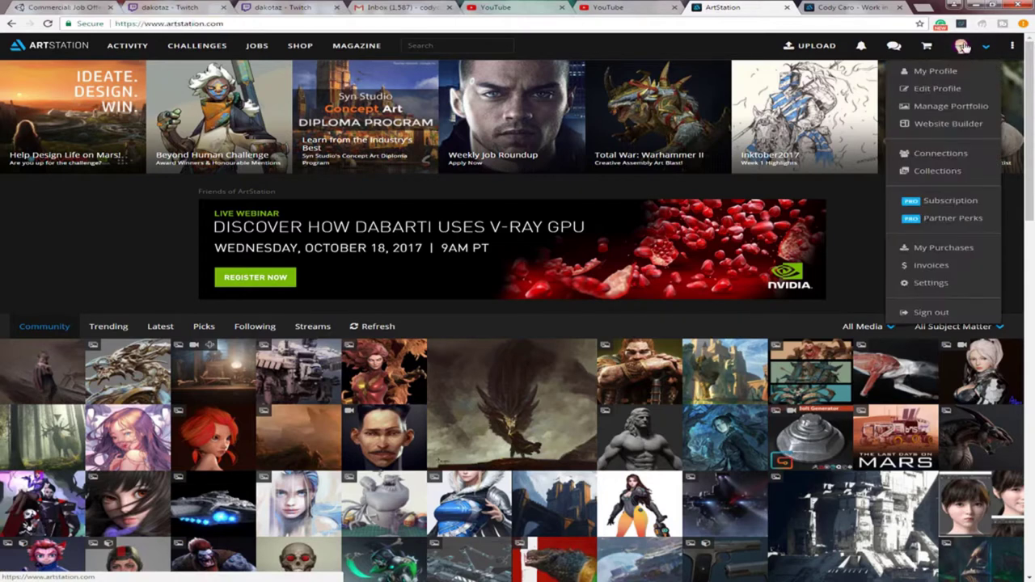
pyautogui.click(939, 89)
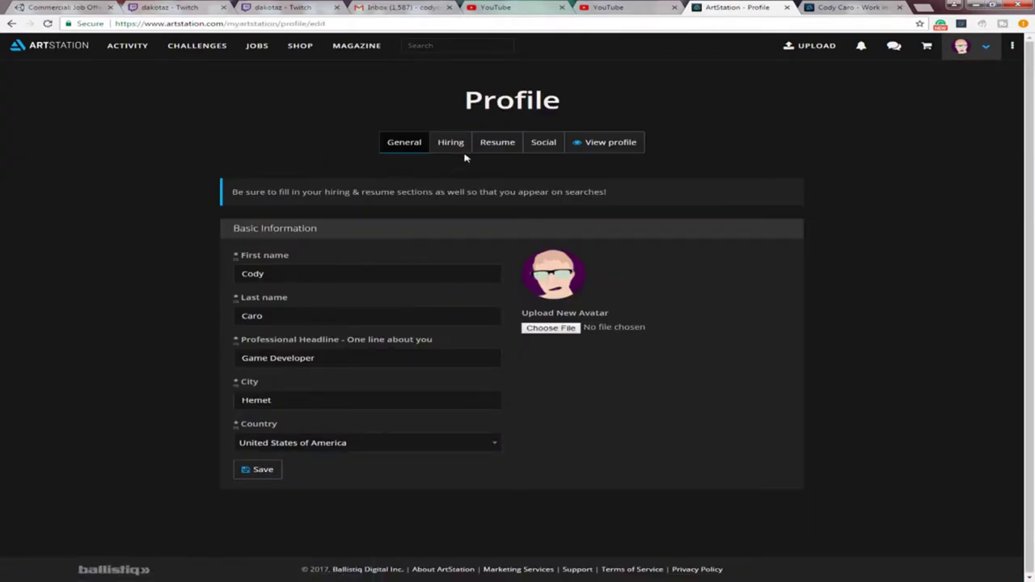
pyautogui.tripleClick(335, 361)
pyautogui.click(395, 358)
pyautogui.tripleClick(372, 360)
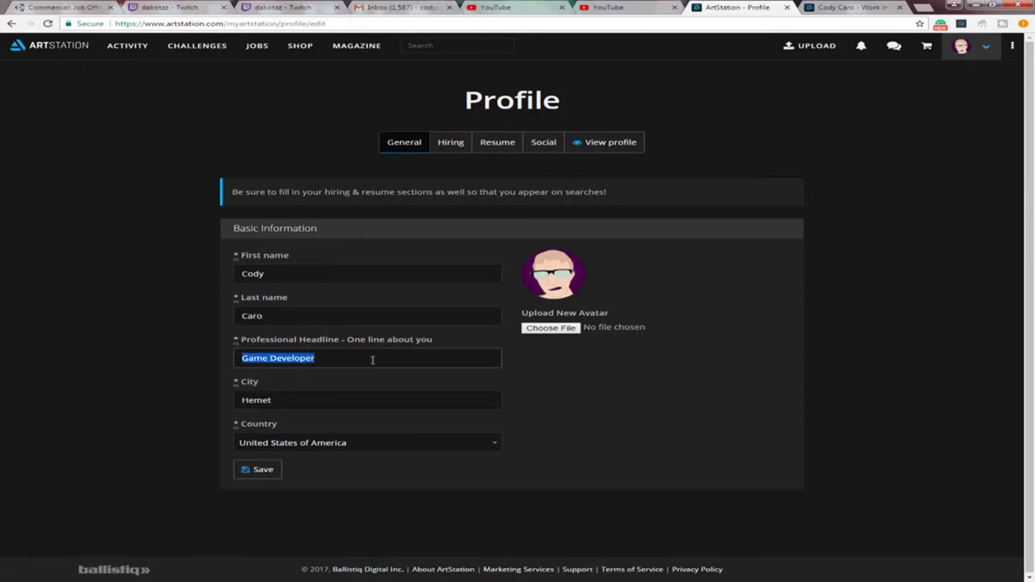
pyautogui.click(372, 360)
pyautogui.moveTo(313, 357); pyautogui.dragTo(207, 359)
pyautogui.click(363, 356)
pyautogui.moveTo(362, 356); pyautogui.dragTo(156, 360)
pyautogui.click(418, 361)
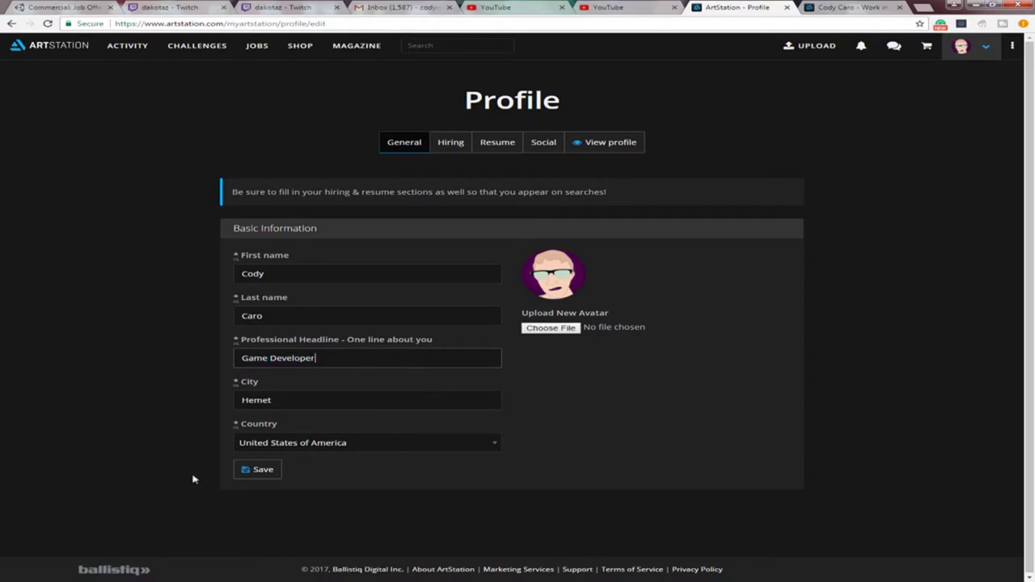
pyautogui.click(461, 143)
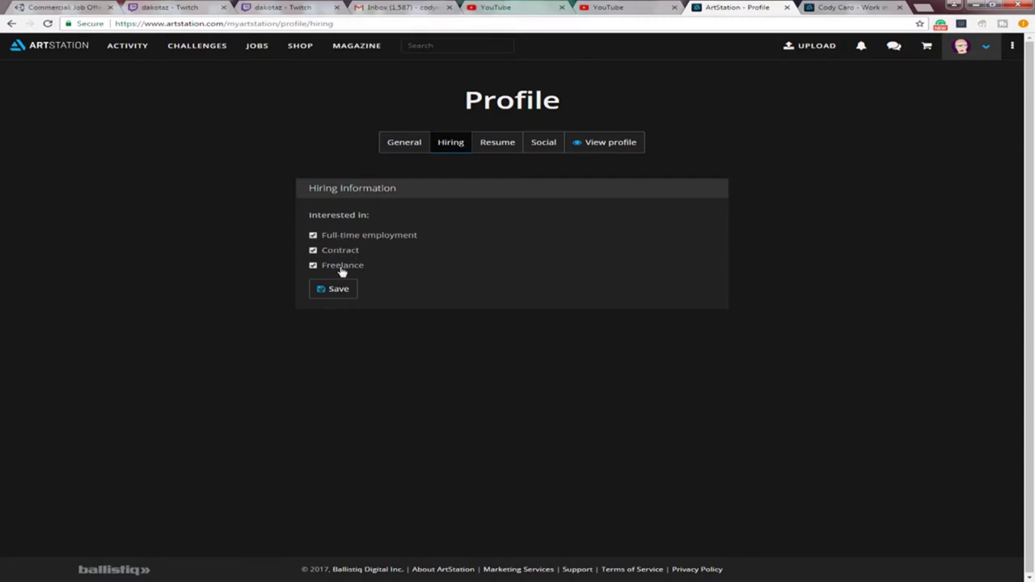
# Show the Resume section and review the professional summary's intro paragraph
pyautogui.click(490, 145)
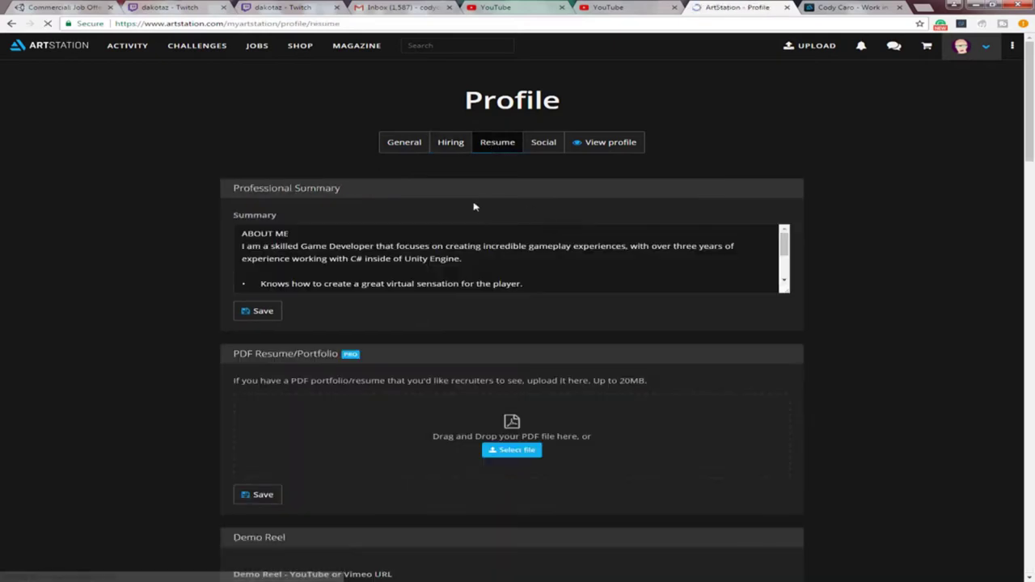
pyautogui.click(300, 250)
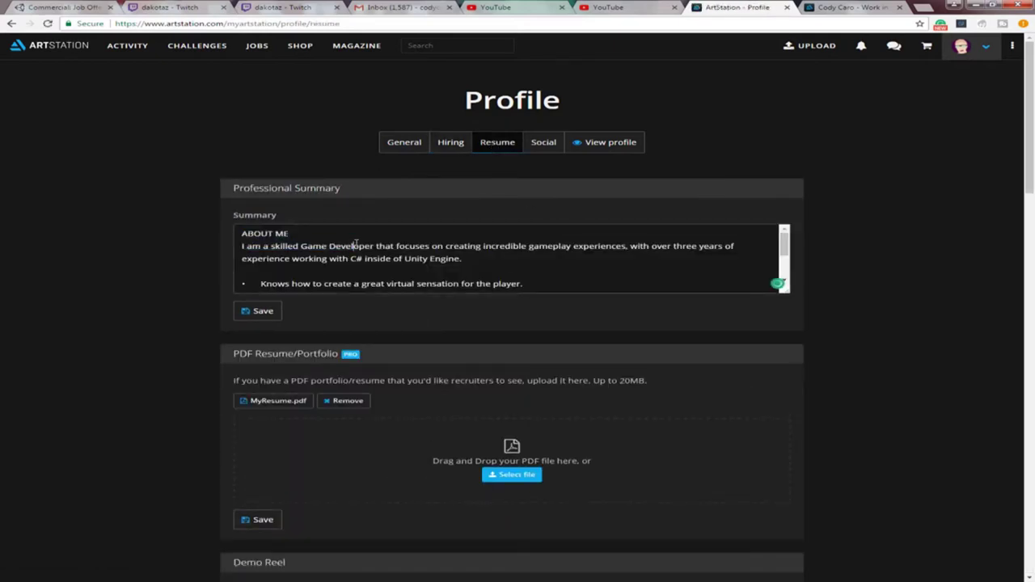
pyautogui.click(484, 259)
pyautogui.click(243, 233)
pyautogui.moveTo(242, 246); pyautogui.dragTo(494, 265)
pyautogui.click(494, 263)
pyautogui.tripleClick(487, 259)
pyautogui.click(537, 257)
# Review the summary bullets, including the YouTube tutorial series and C++ study points
pyautogui.scroll(-2, 564, 256)
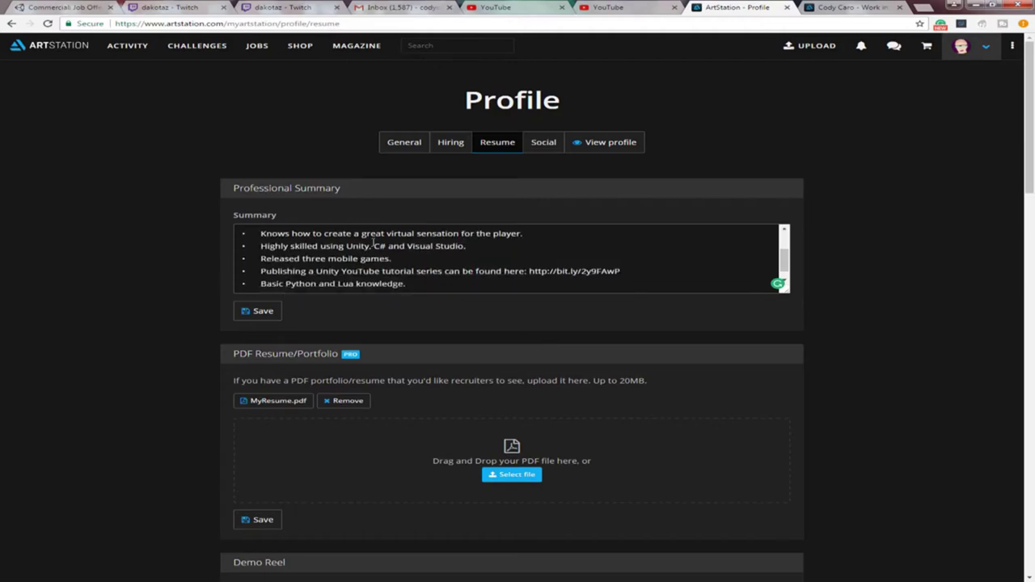
pyautogui.scroll(2, 374, 242)
pyautogui.scroll(-2, 397, 259)
pyautogui.moveTo(258, 234); pyautogui.dragTo(466, 247)
pyautogui.press('Right')
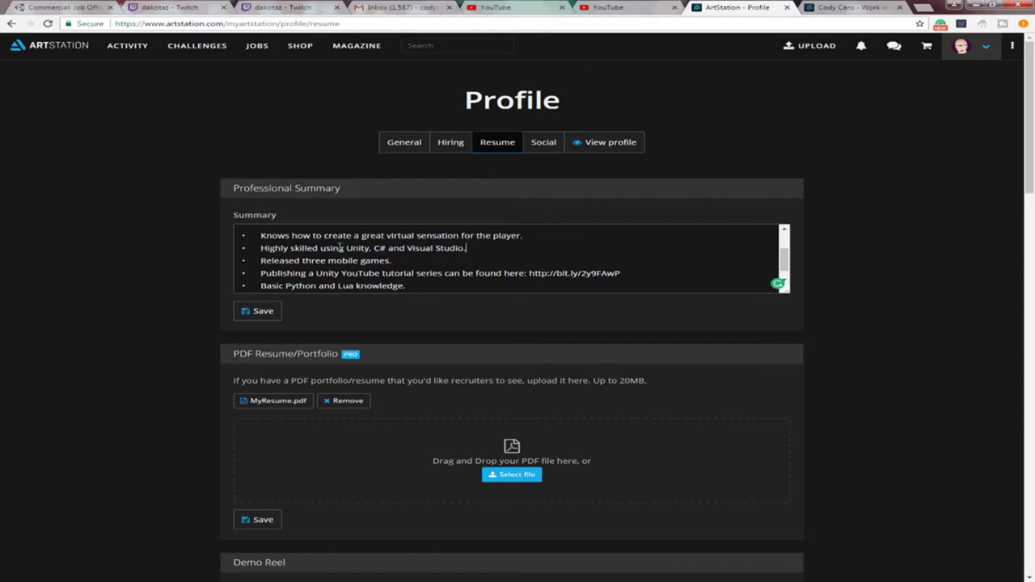
pyautogui.scroll(-1, 278, 235)
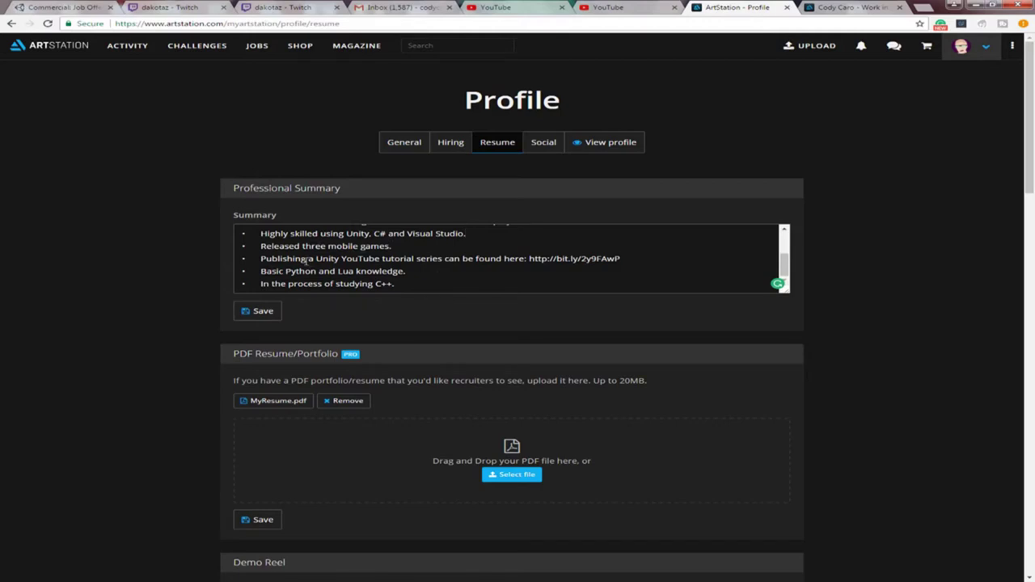
pyautogui.moveTo(340, 259); pyautogui.dragTo(445, 259)
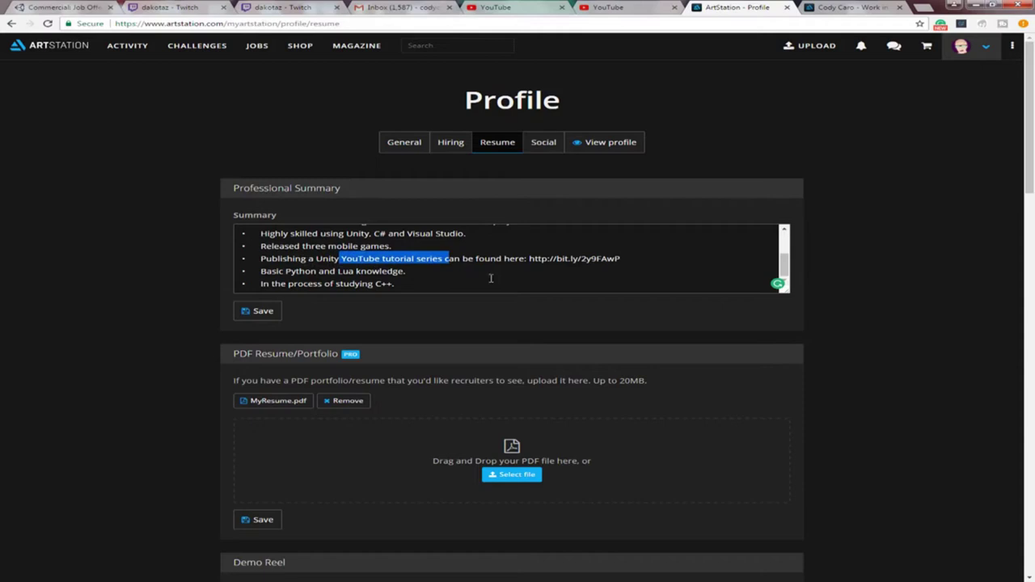
pyautogui.scroll(-1, 345, 236)
pyautogui.click(316, 220)
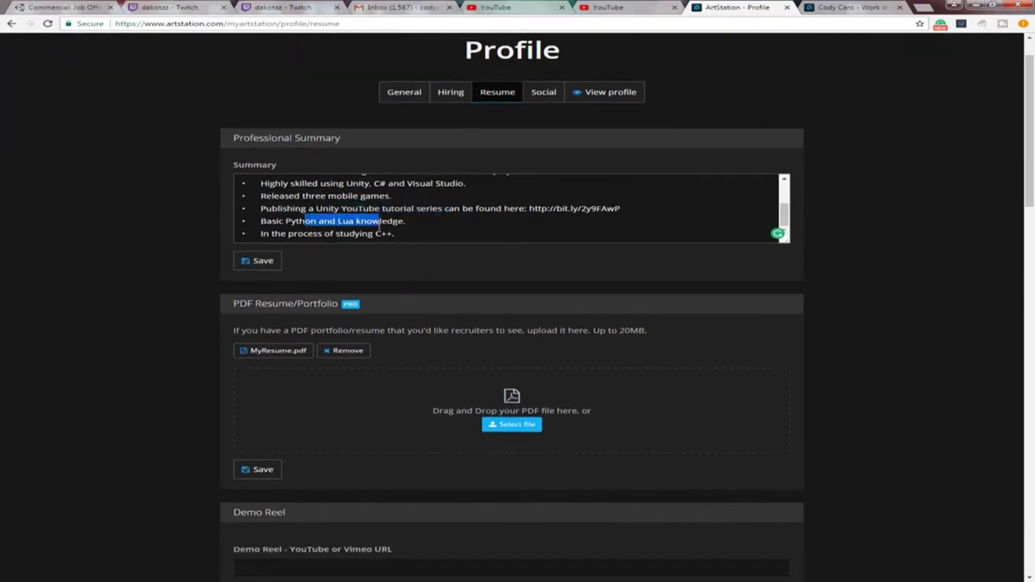
pyautogui.moveTo(395, 235); pyautogui.dragTo(292, 236)
pyautogui.click(291, 235)
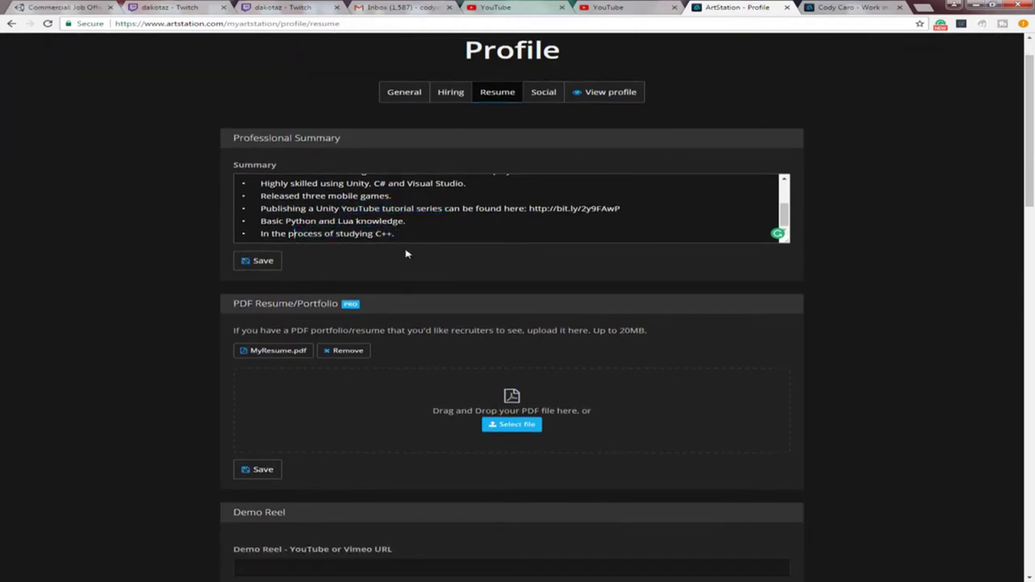
pyautogui.scroll(-2, 728, 315)
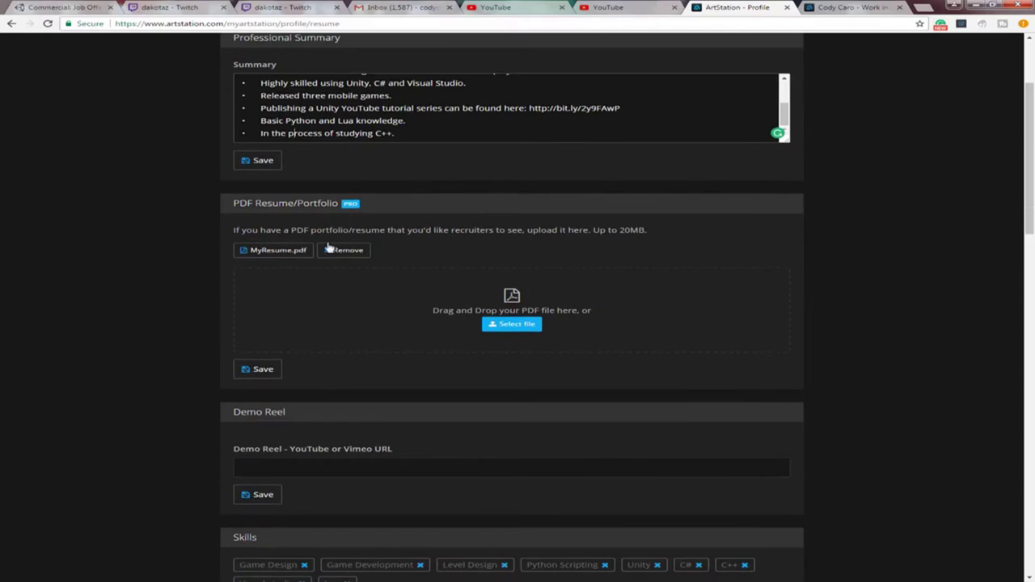
pyautogui.moveTo(256, 233); pyautogui.dragTo(619, 232)
pyautogui.click(670, 234)
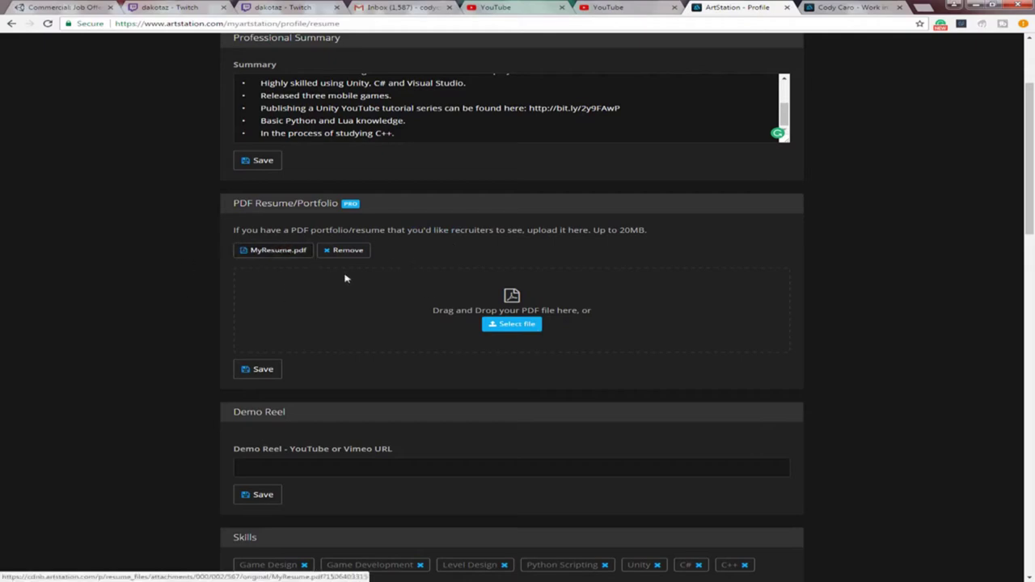
pyautogui.scroll(-2, 715, 306)
pyautogui.scroll(-2, 961, 318)
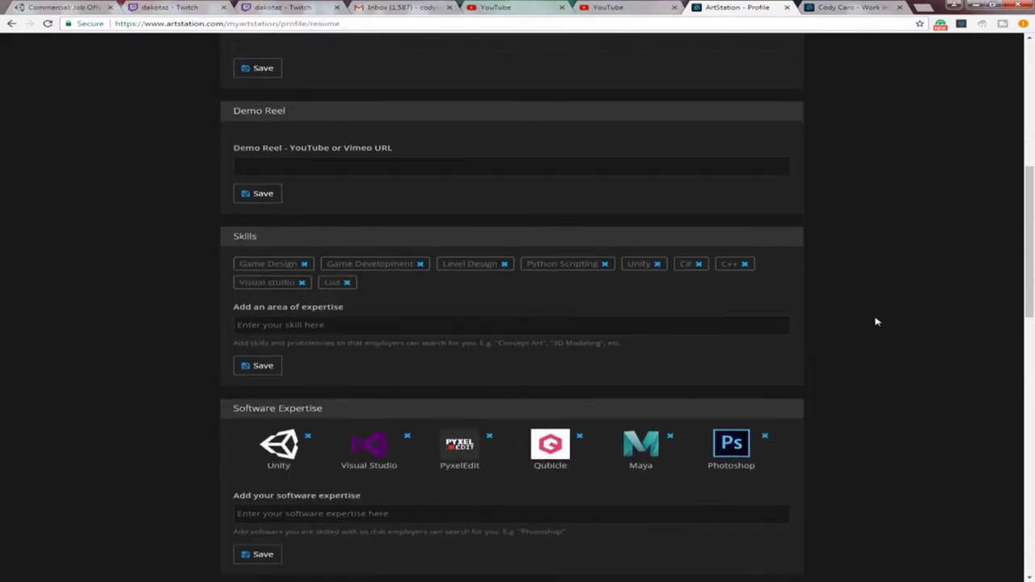
pyautogui.click(361, 170)
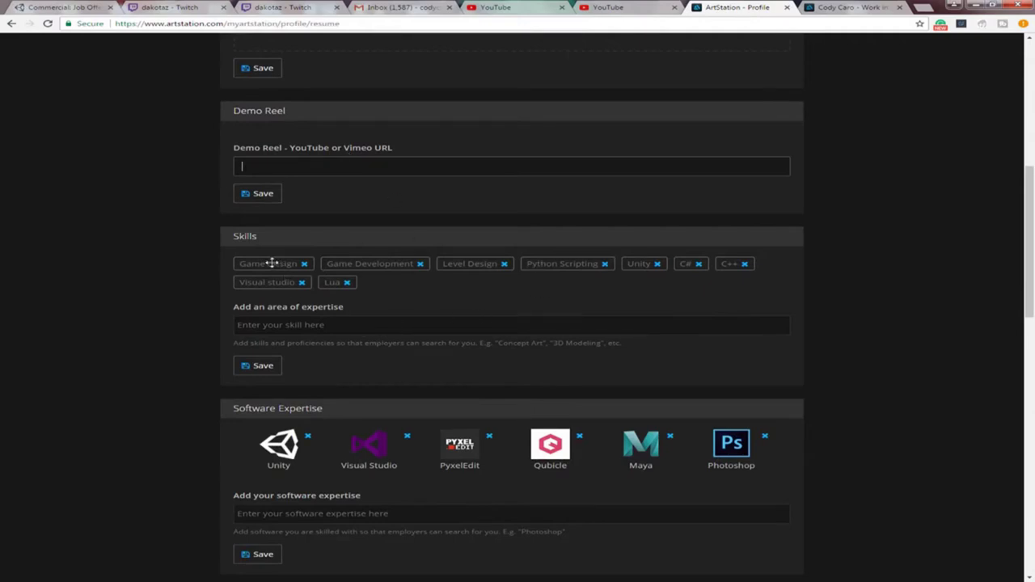
pyautogui.moveTo(273, 313); pyautogui.dragTo(319, 311)
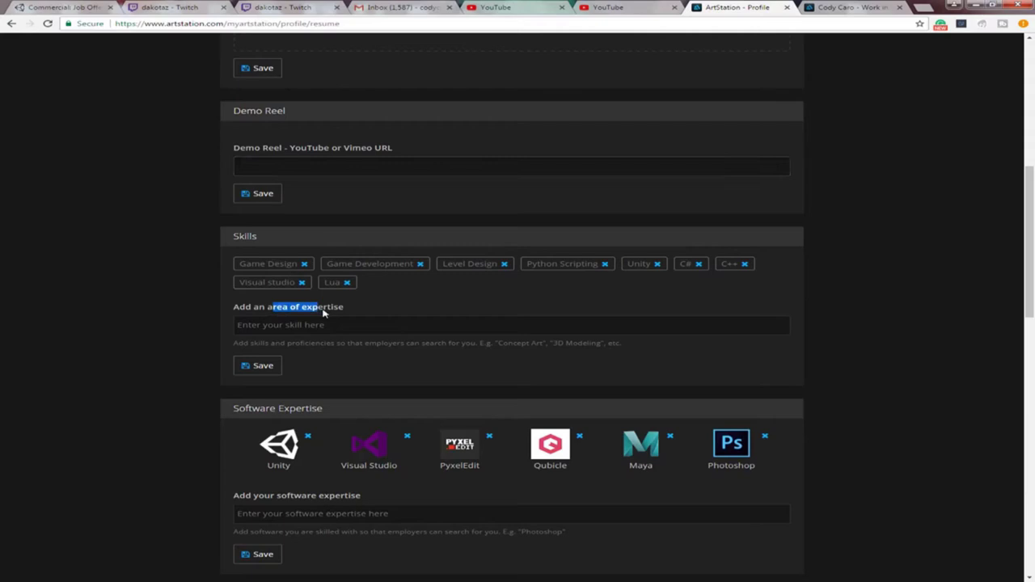
pyautogui.click(347, 313)
pyautogui.scroll(-1, 321, 346)
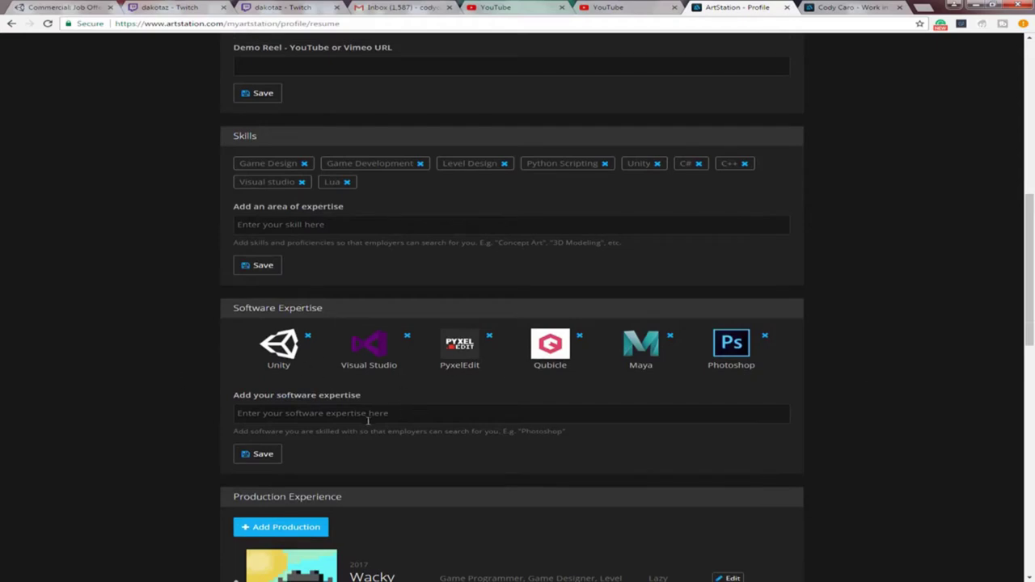
pyautogui.scroll(-2, 323, 283)
pyautogui.scroll(-2, 677, 454)
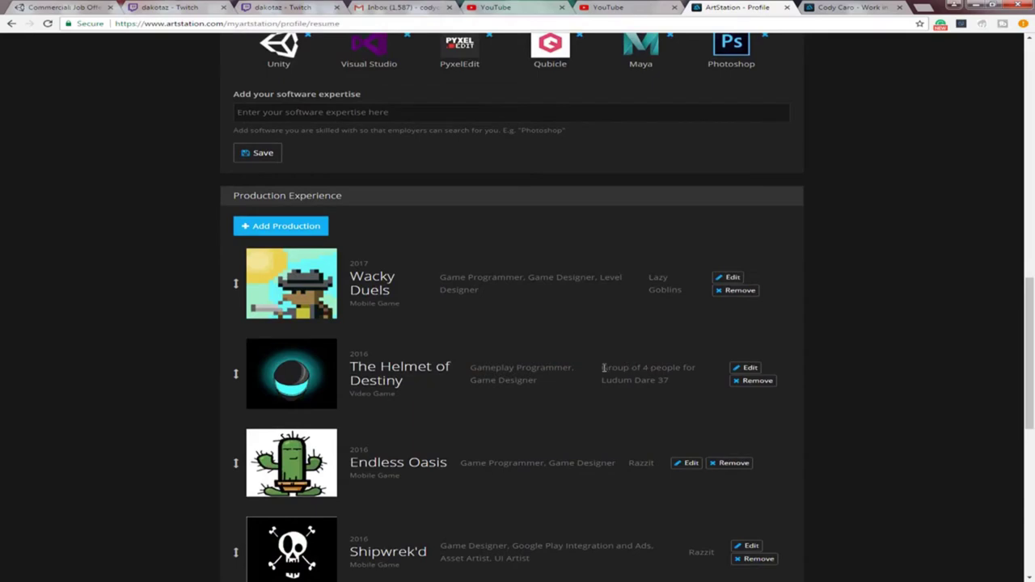
pyautogui.moveTo(603, 368)
pyautogui.mouseDown()
pyautogui.moveTo(679, 380)
pyautogui.moveTo(604, 368)
pyautogui.mouseUp()
pyautogui.click(680, 383)
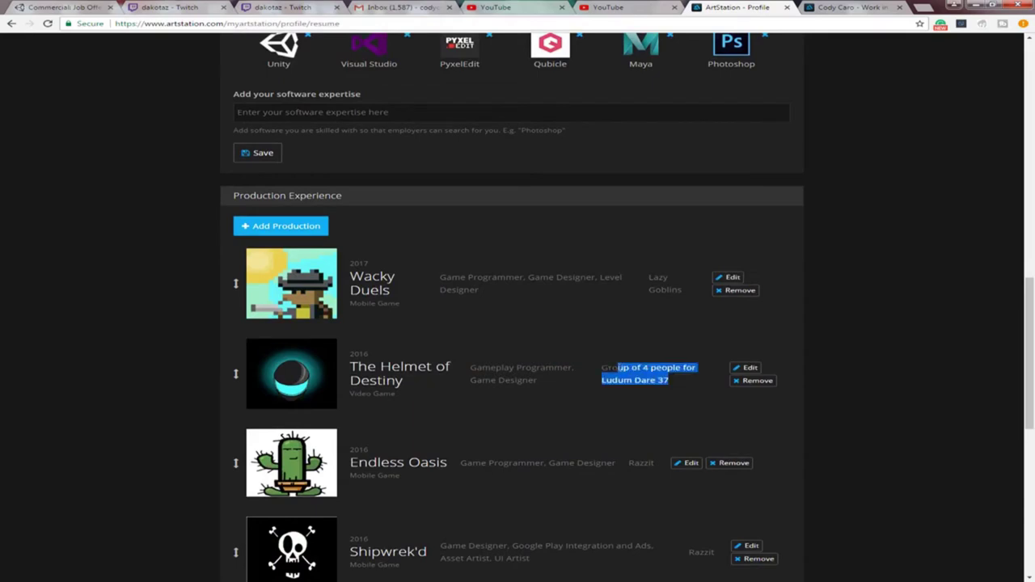
pyautogui.click(614, 371)
pyautogui.scroll(-1, 828, 418)
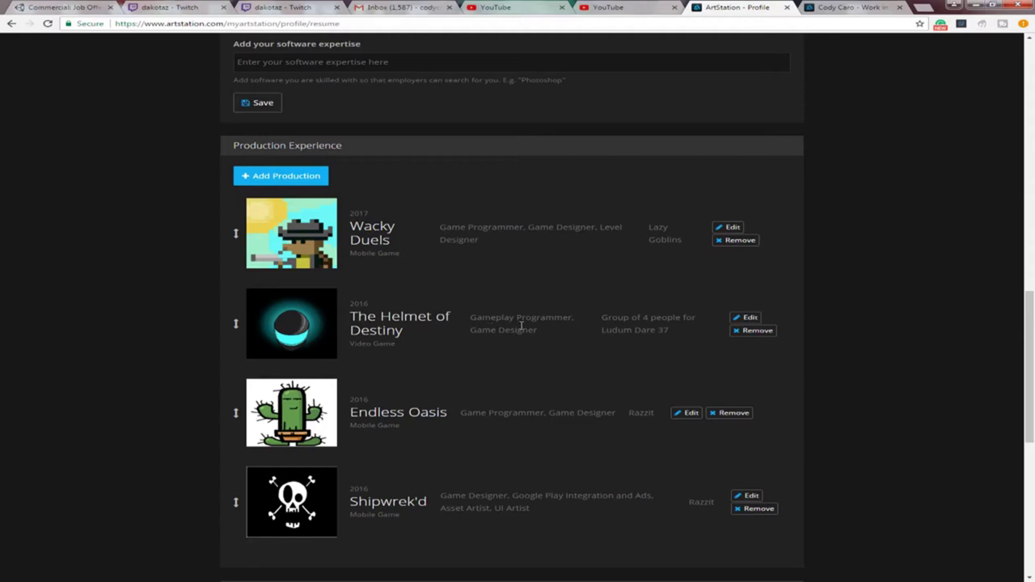
pyautogui.scroll(-1, 511, 330)
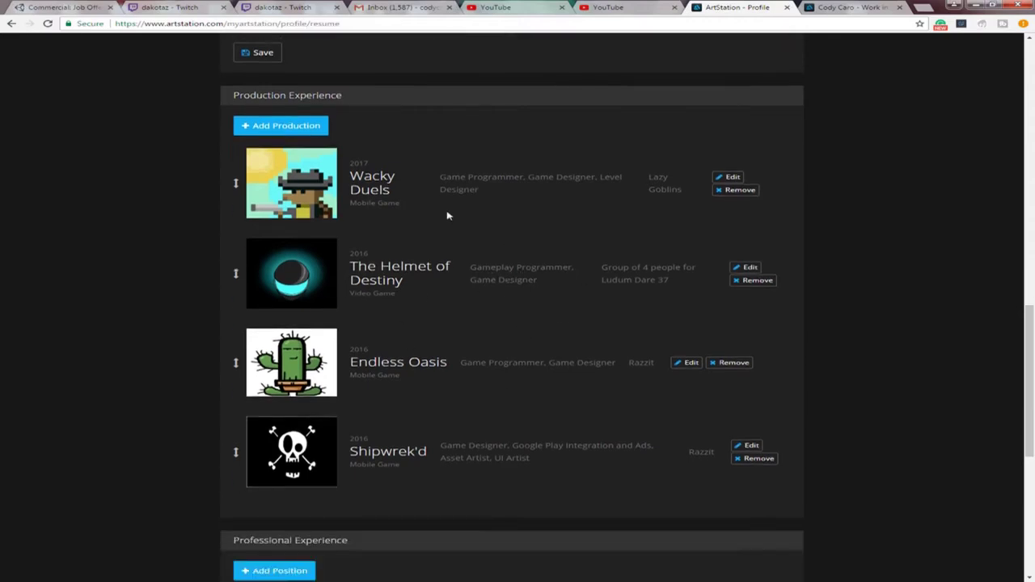
pyautogui.moveTo(132, 174); pyautogui.dragTo(876, 483)
pyautogui.click(444, 189)
pyautogui.scroll(-3, 518, 445)
pyautogui.scroll(1, 485, 275)
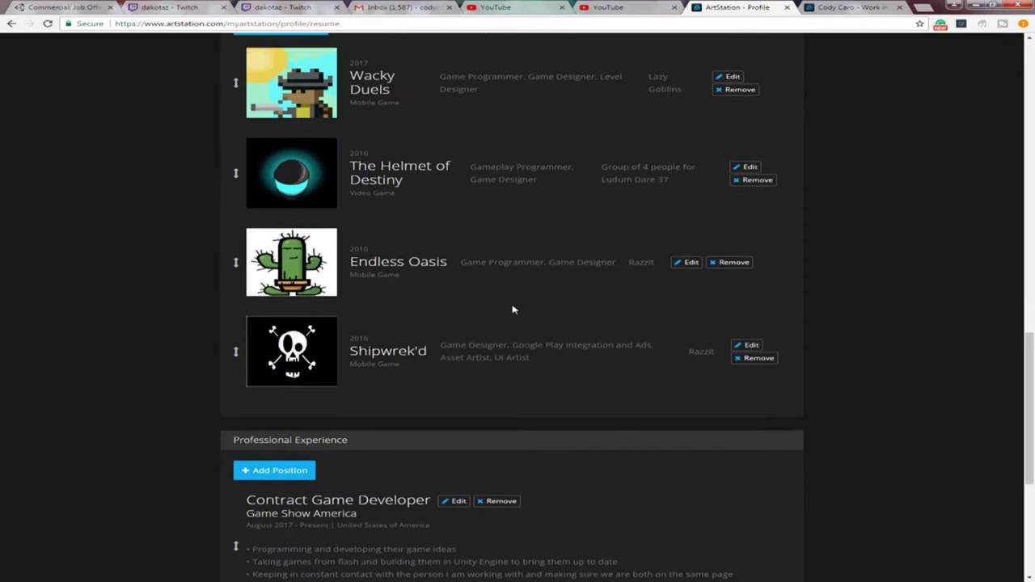
pyautogui.scroll(-2, 515, 308)
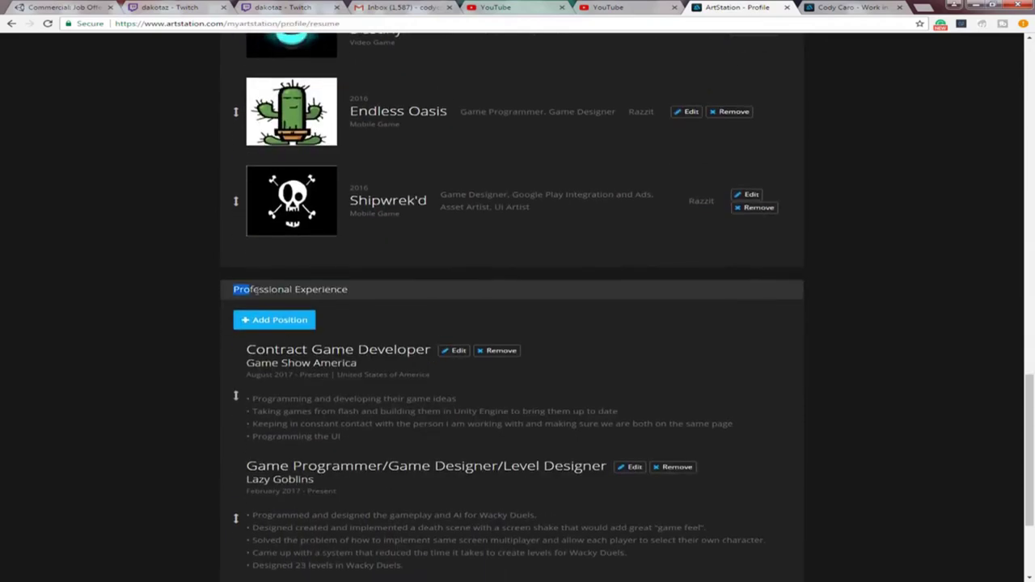
pyautogui.scroll(-2, 407, 439)
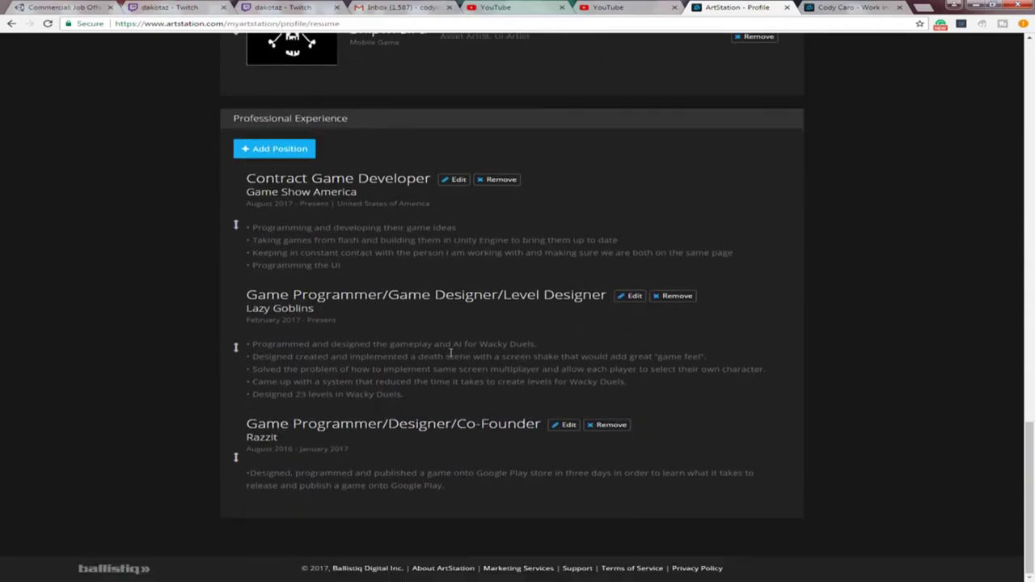
pyautogui.scroll(5, 451, 351)
pyautogui.moveTo(440, 208); pyautogui.dragTo(561, 225)
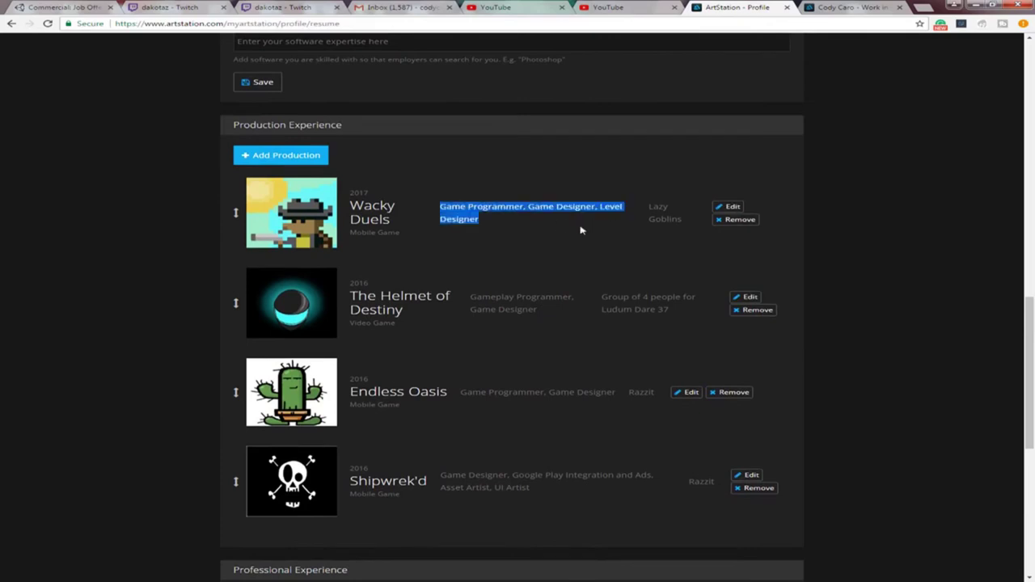
pyautogui.click(577, 275)
pyautogui.moveTo(668, 309); pyautogui.dragTo(710, 311)
pyautogui.click(591, 300)
pyautogui.click(660, 308)
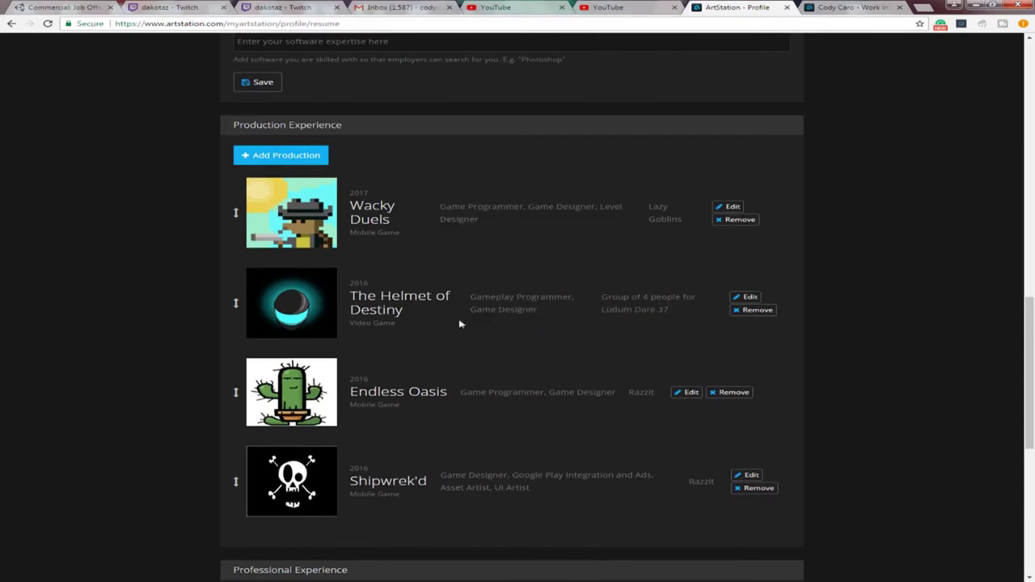
pyautogui.scroll(-3, 520, 323)
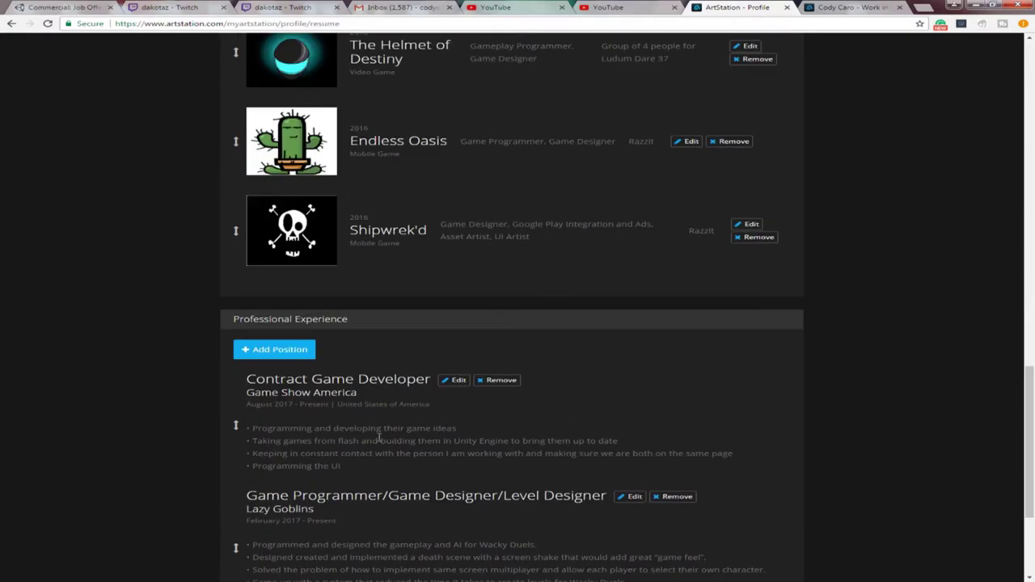
pyautogui.moveTo(250, 430); pyautogui.dragTo(274, 429)
pyautogui.click(275, 428)
pyautogui.scroll(-3, 470, 375)
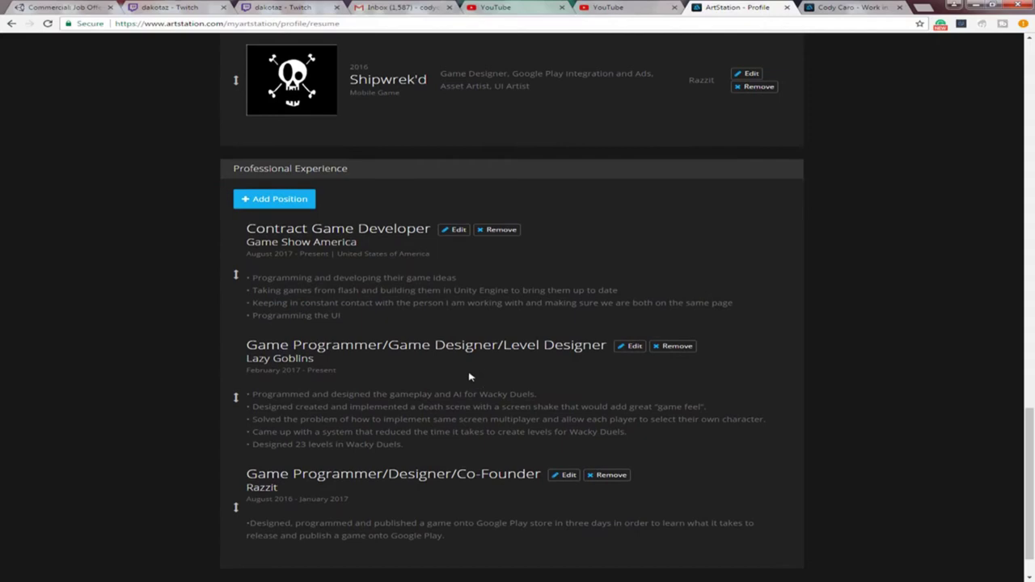
pyautogui.moveTo(250, 308); pyautogui.dragTo(393, 316)
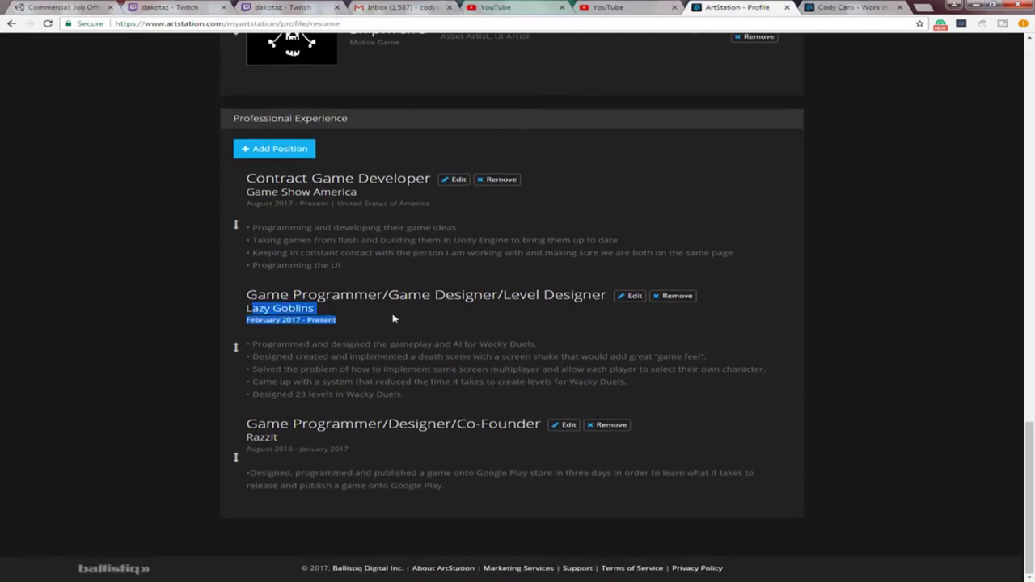
pyautogui.click(319, 310)
pyautogui.moveTo(320, 311); pyautogui.dragTo(543, 294)
pyautogui.click(531, 296)
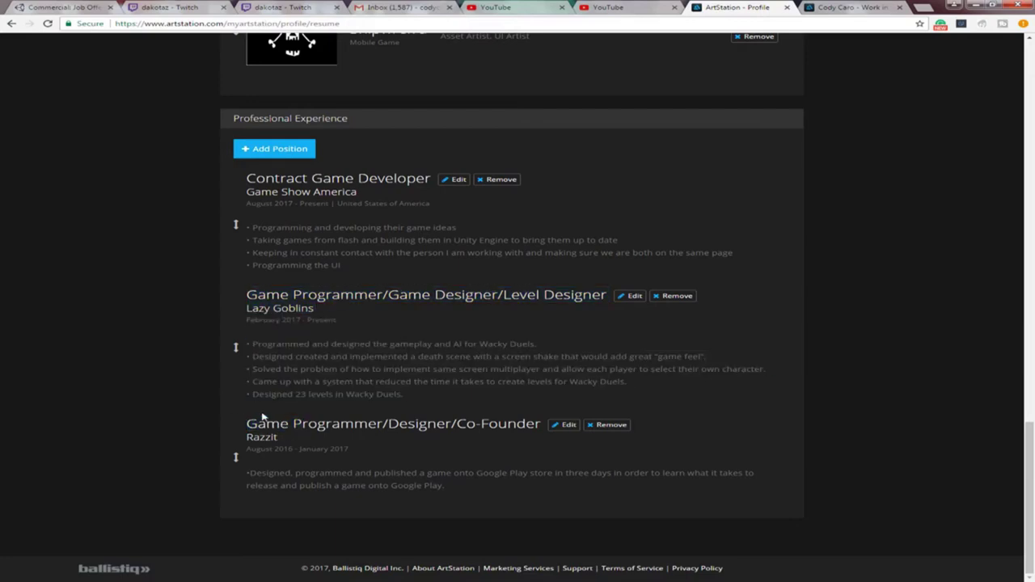
pyautogui.scroll(1, 408, 398)
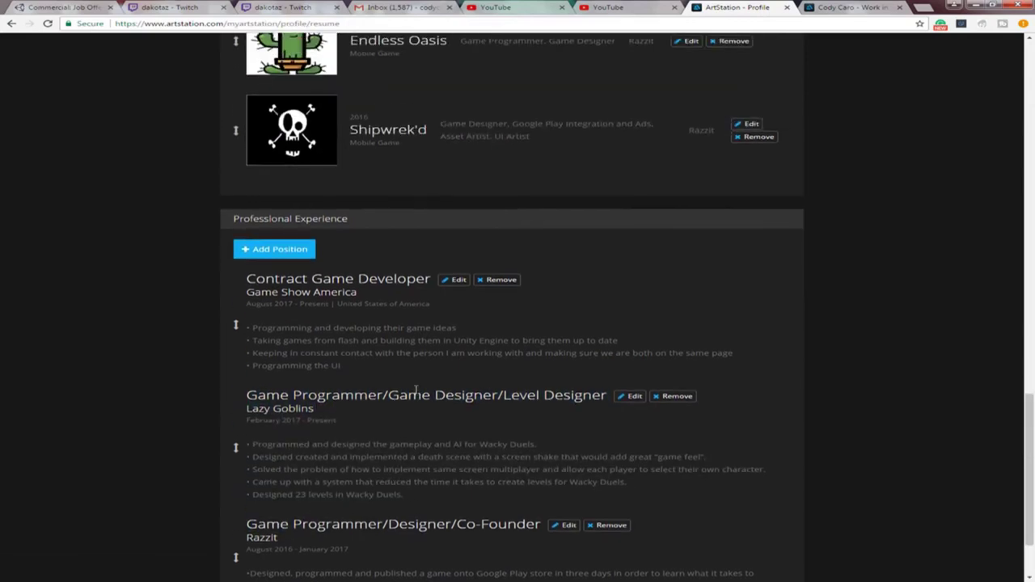
pyautogui.scroll(1, 244, 280)
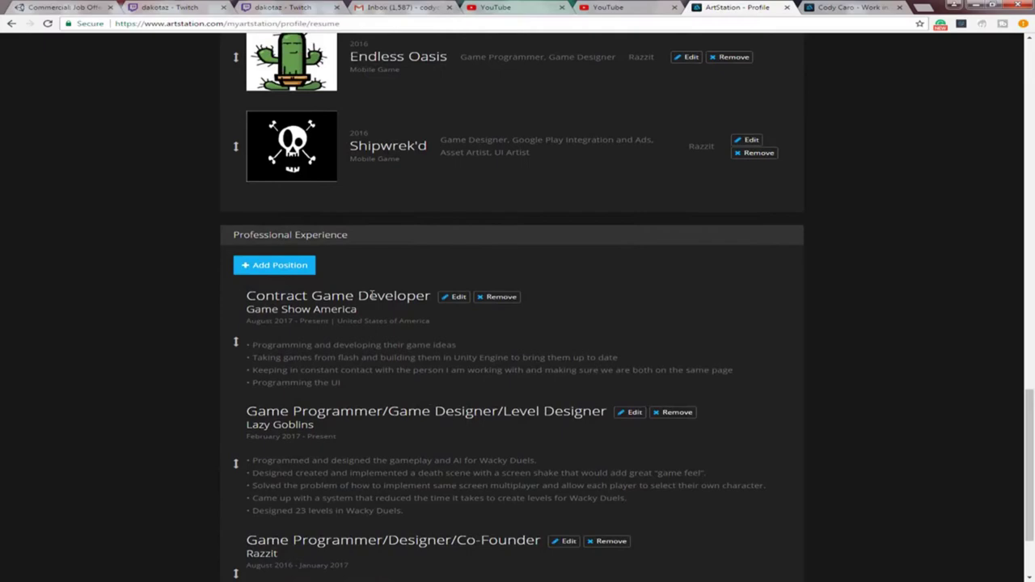
pyautogui.click(259, 266)
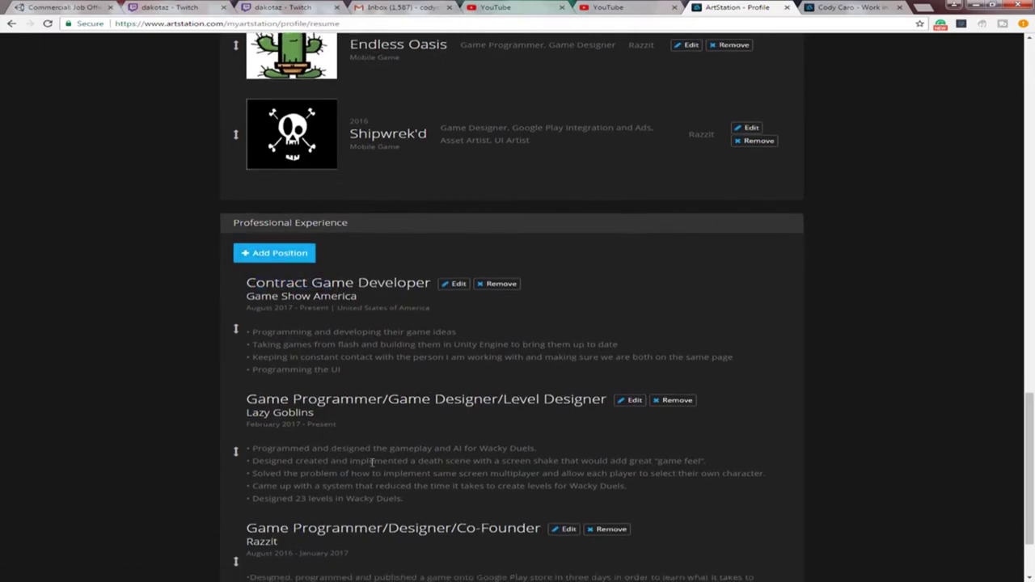
pyautogui.scroll(6, 491, 419)
pyautogui.scroll(10, 671, 324)
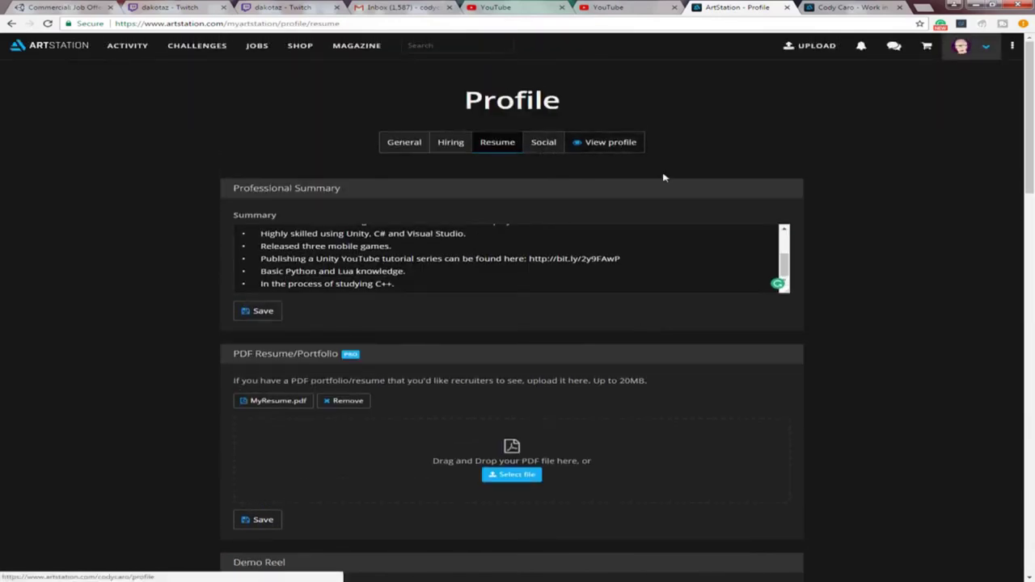
# Show the Social section listing the contact e-mail, LinkedIn and YouTube channel links
pyautogui.click(560, 147)
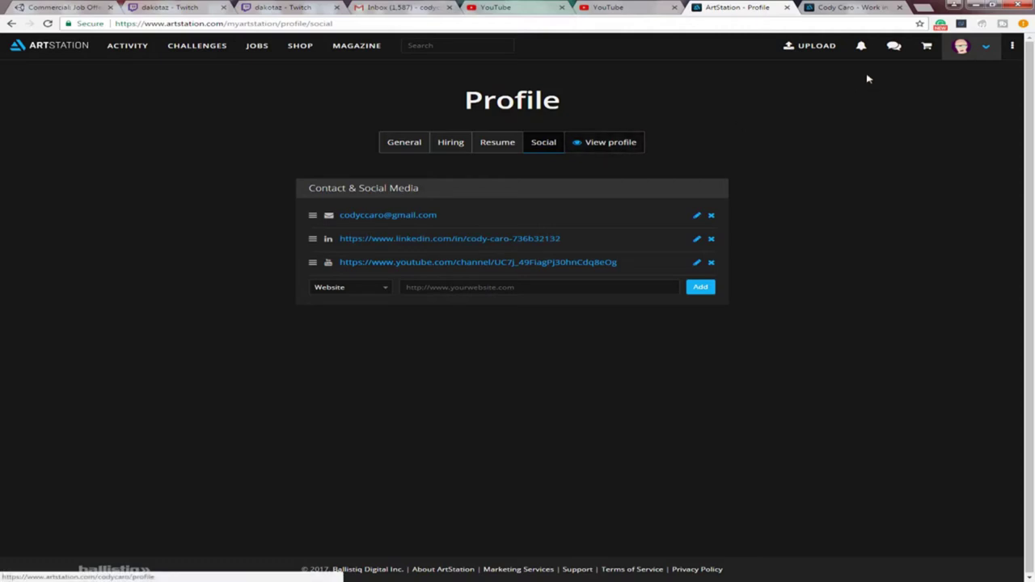
pyautogui.moveTo(961, 47)
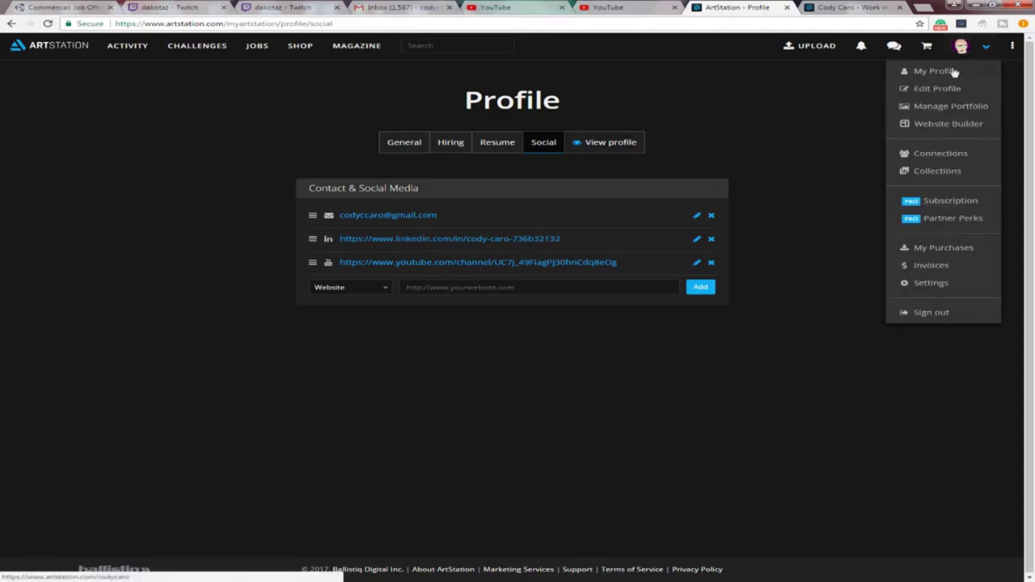
# Open Manage Portfolio and browse the Projects, Game Jams and Work in progress albums, ending on Published Games
pyautogui.click(945, 113)
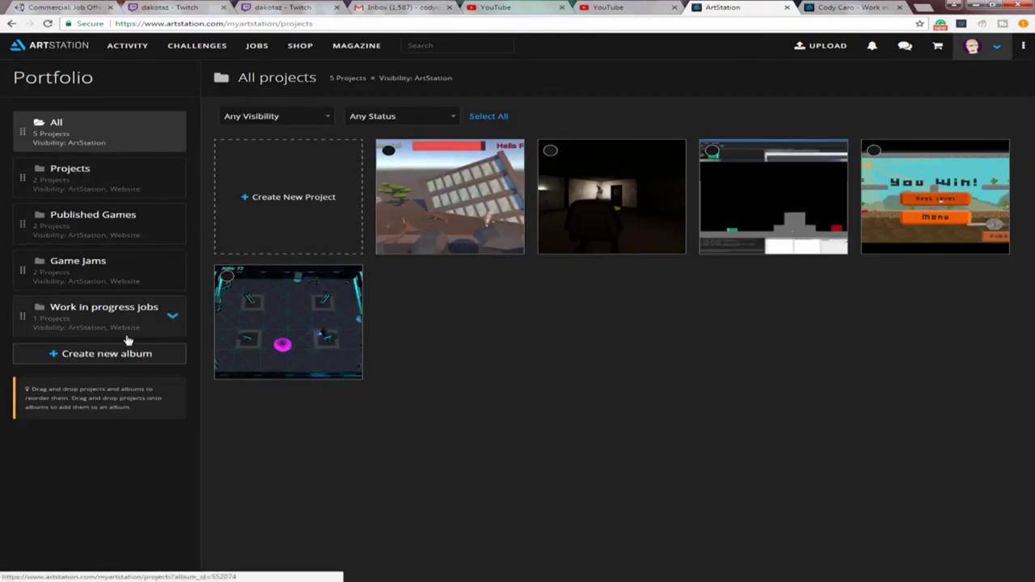
pyautogui.click(135, 218)
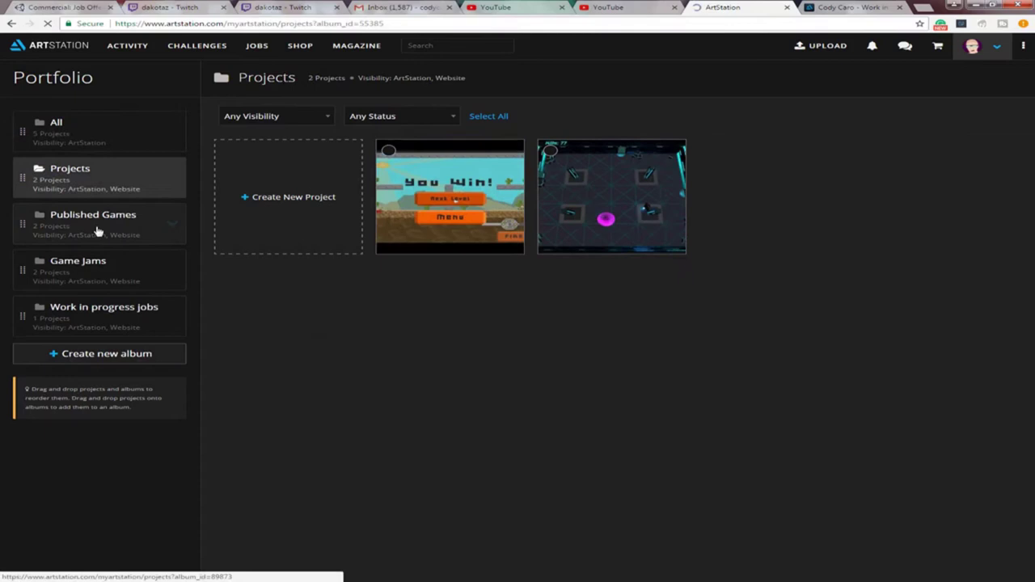
pyautogui.click(102, 273)
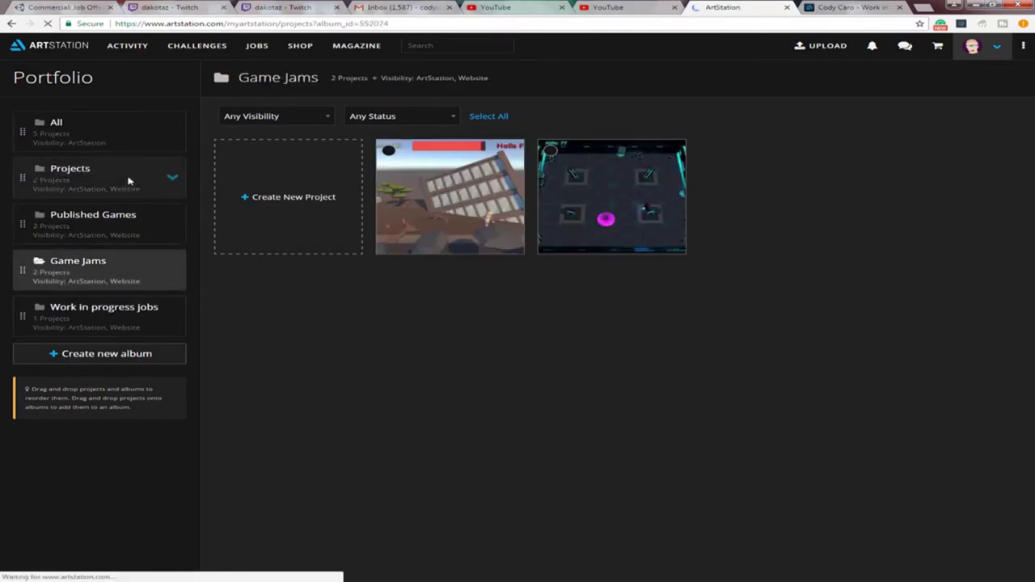
pyautogui.click(150, 224)
pyautogui.click(134, 271)
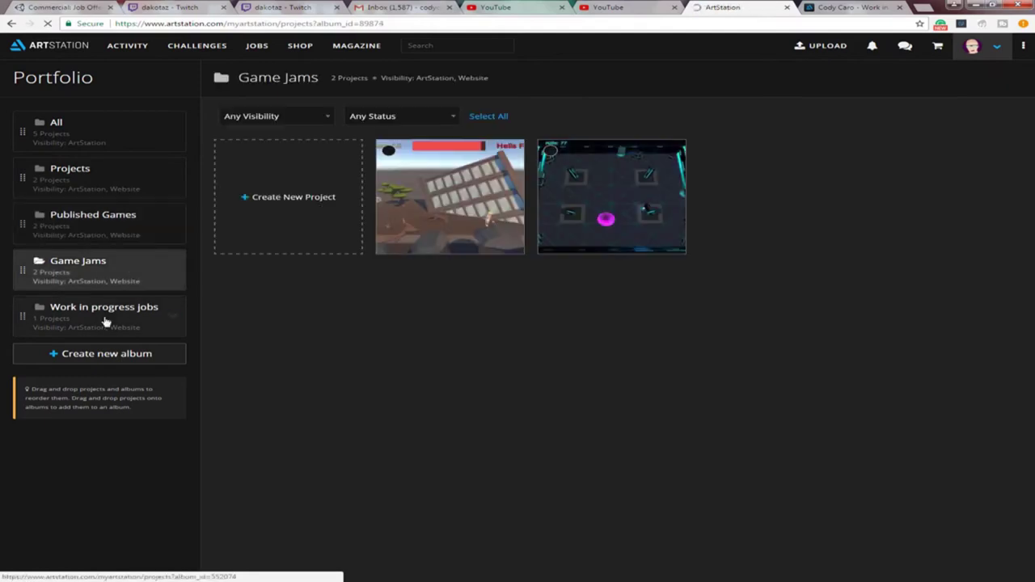
pyautogui.click(42, 319)
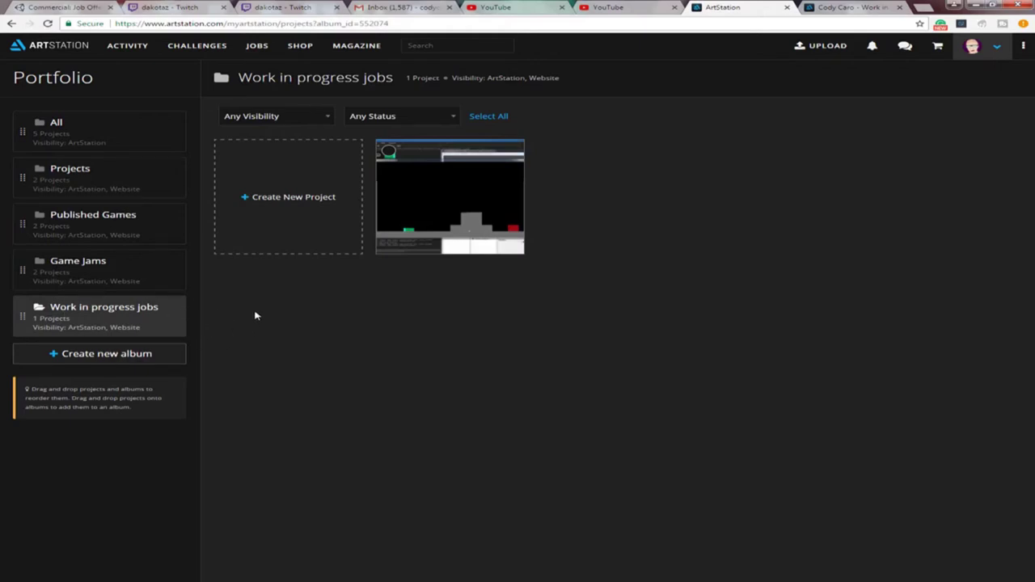
pyautogui.click(74, 180)
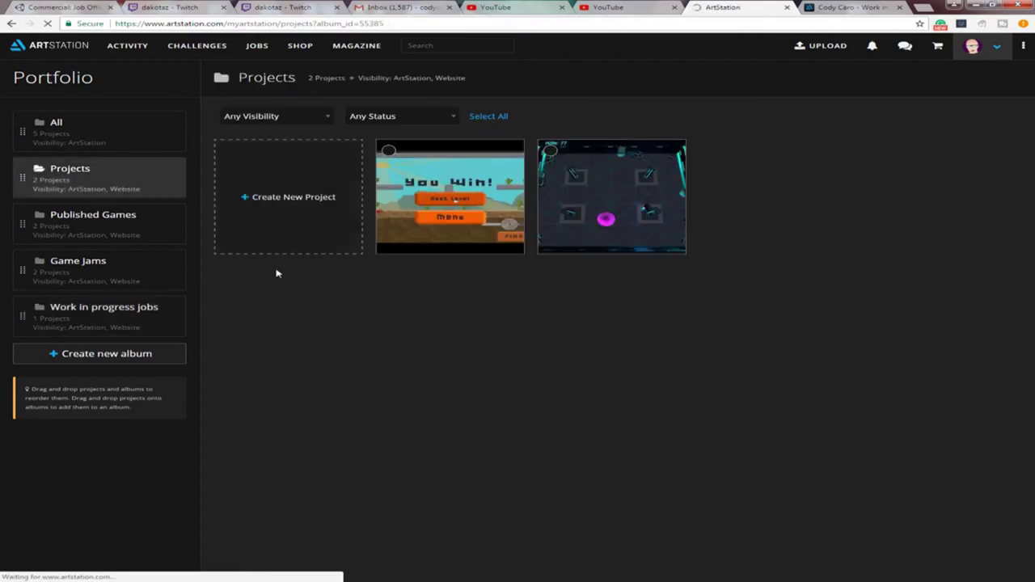
pyautogui.click(127, 227)
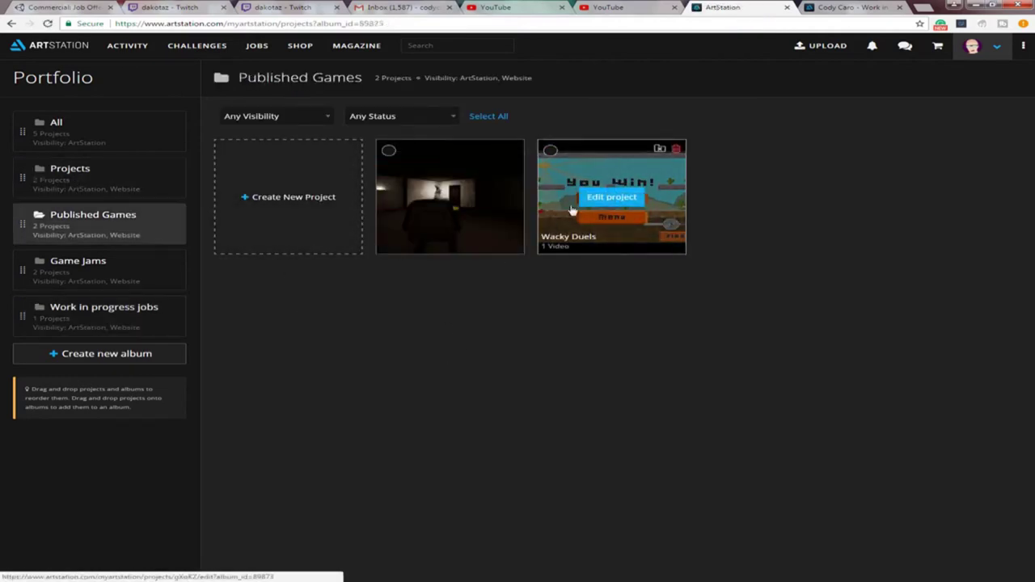
# Open the Wacky Duels project and confirm its video caption reads 'Portfolio Video For Wacky Duels'
pyautogui.click(624, 200)
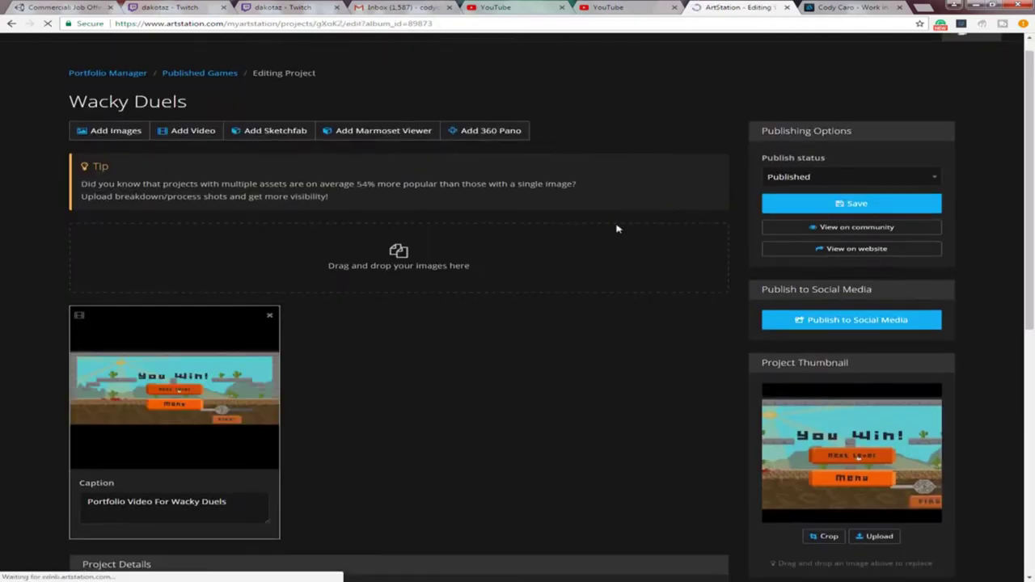
pyautogui.scroll(-2, 308, 328)
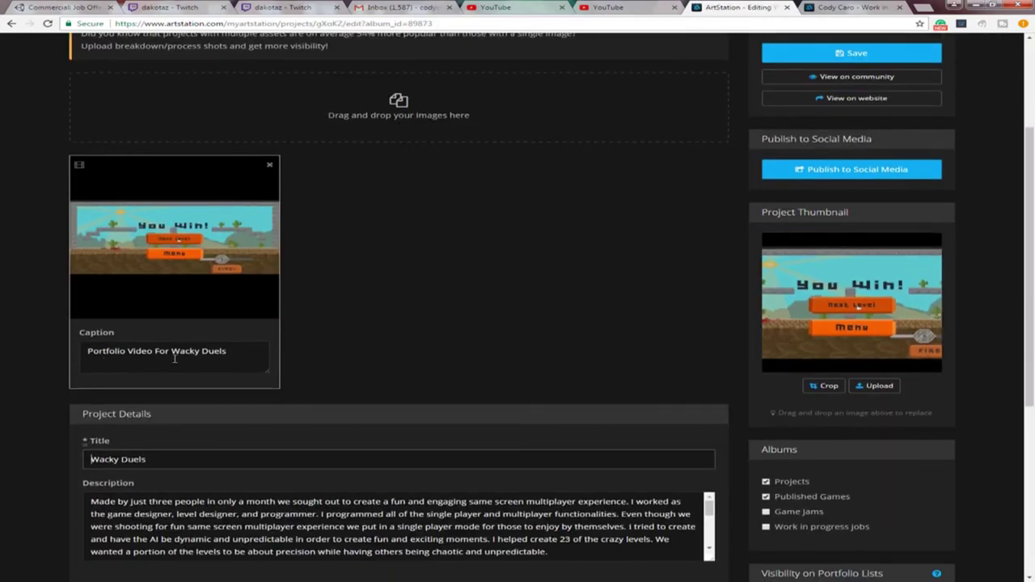
pyautogui.scroll(1, 208, 300)
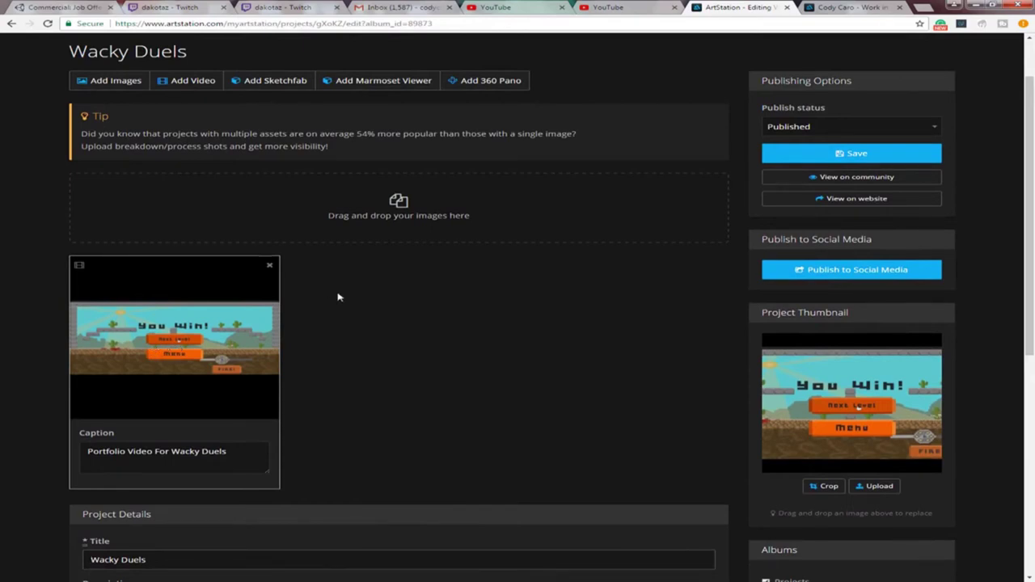
pyautogui.tripleClick(233, 456)
pyautogui.click(239, 456)
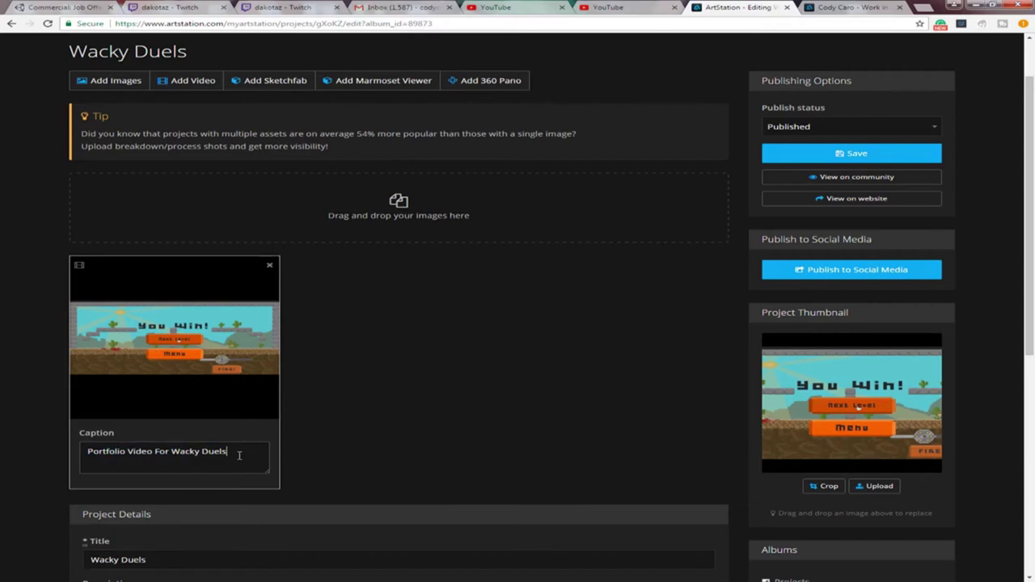
pyautogui.moveTo(232, 451); pyautogui.dragTo(68, 450)
pyautogui.click(314, 447)
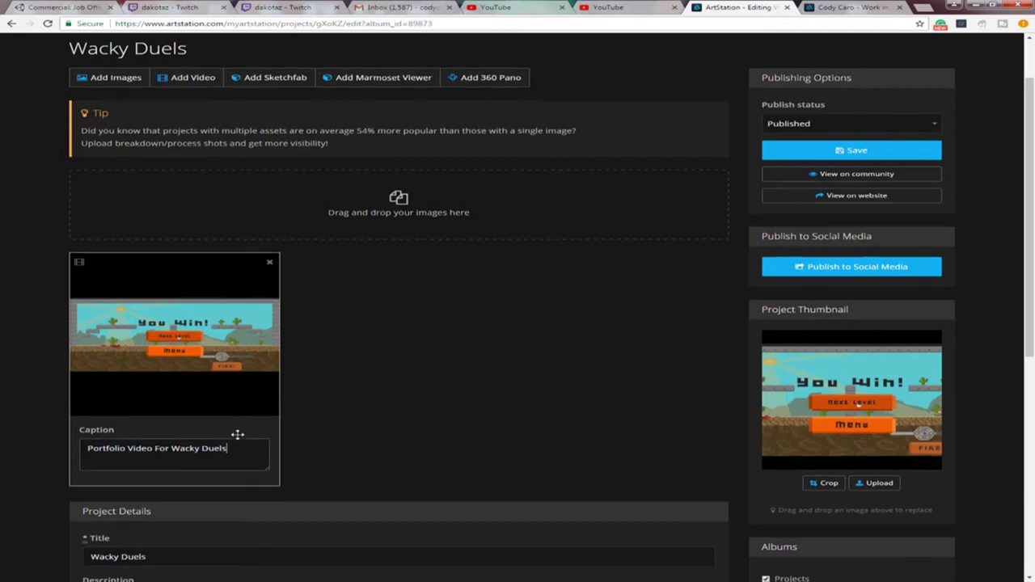
pyautogui.scroll(-1, 236, 435)
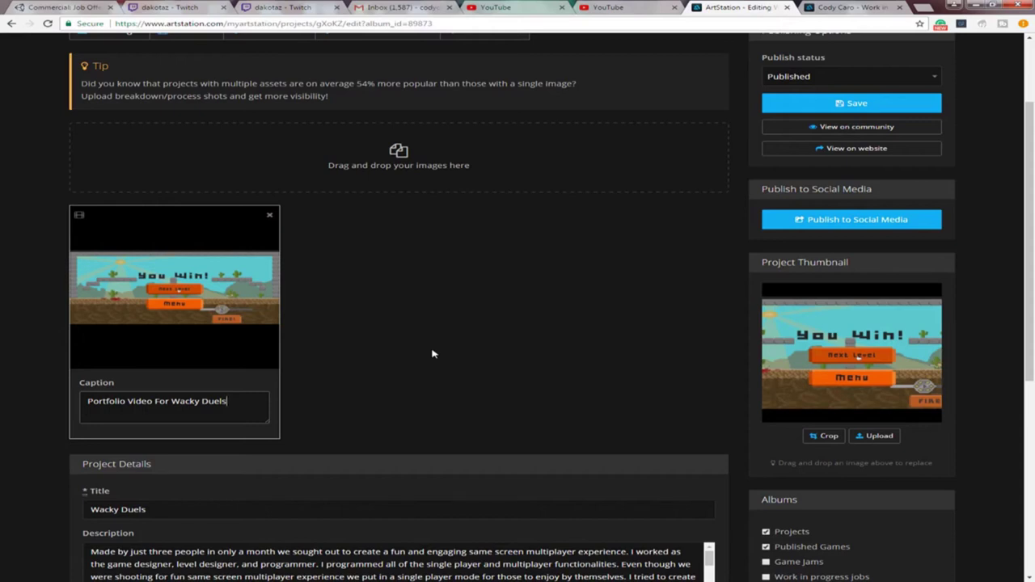
pyautogui.click(435, 353)
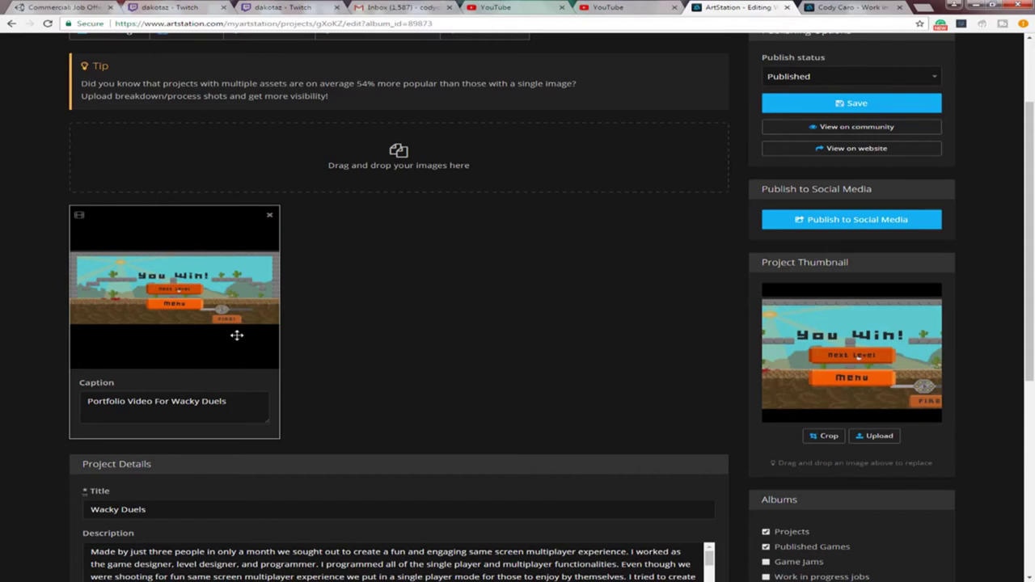
# Review the Wacky Duels title and description paragraph
pyautogui.scroll(-2, 354, 347)
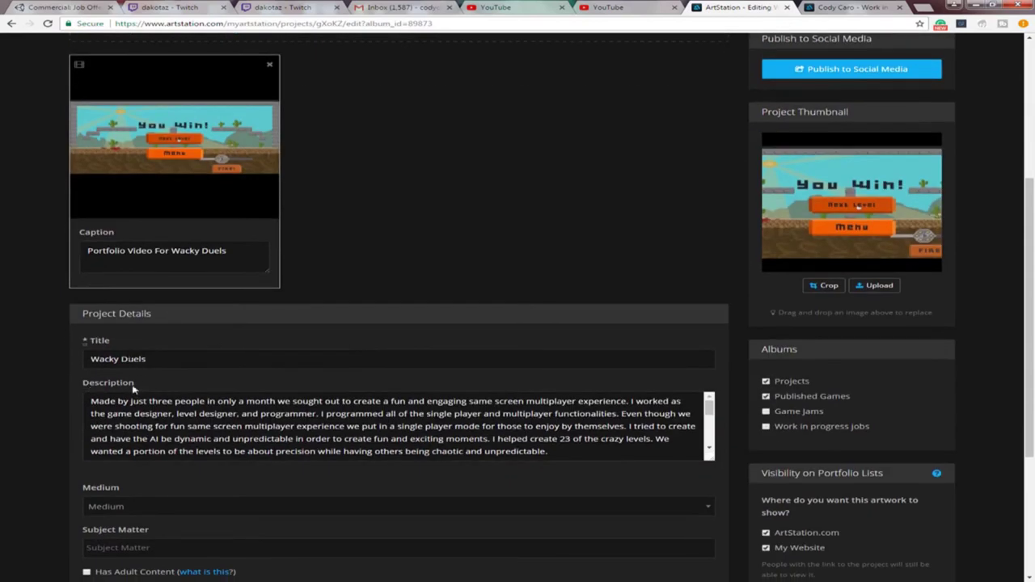
pyautogui.moveTo(208, 358); pyautogui.dragTo(6, 354)
pyautogui.click(275, 361)
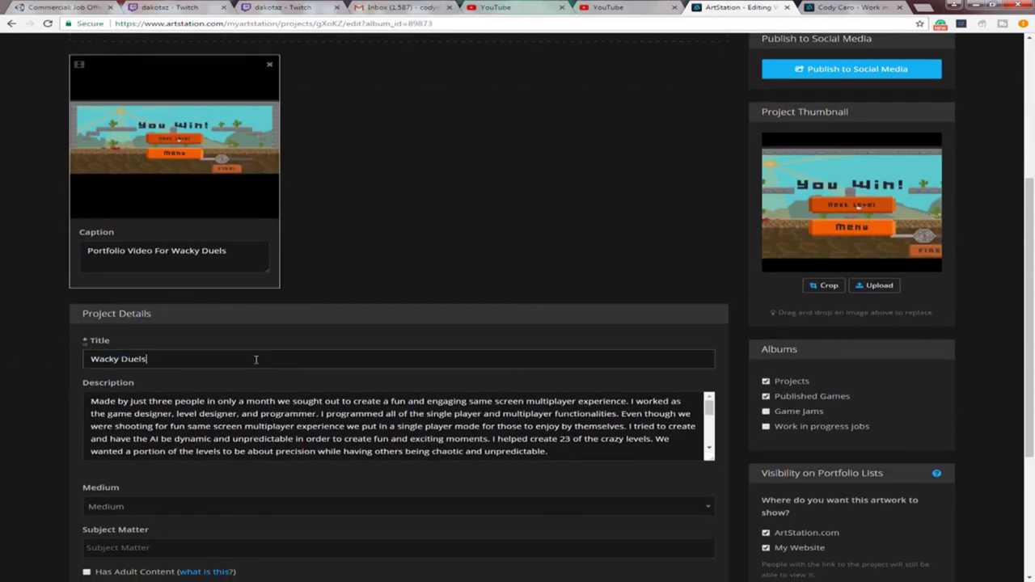
pyautogui.moveTo(241, 358); pyautogui.dragTo(2, 353)
pyautogui.scroll(-2, 267, 419)
pyautogui.scroll(2, 267, 419)
pyautogui.scroll(-1, 58, 395)
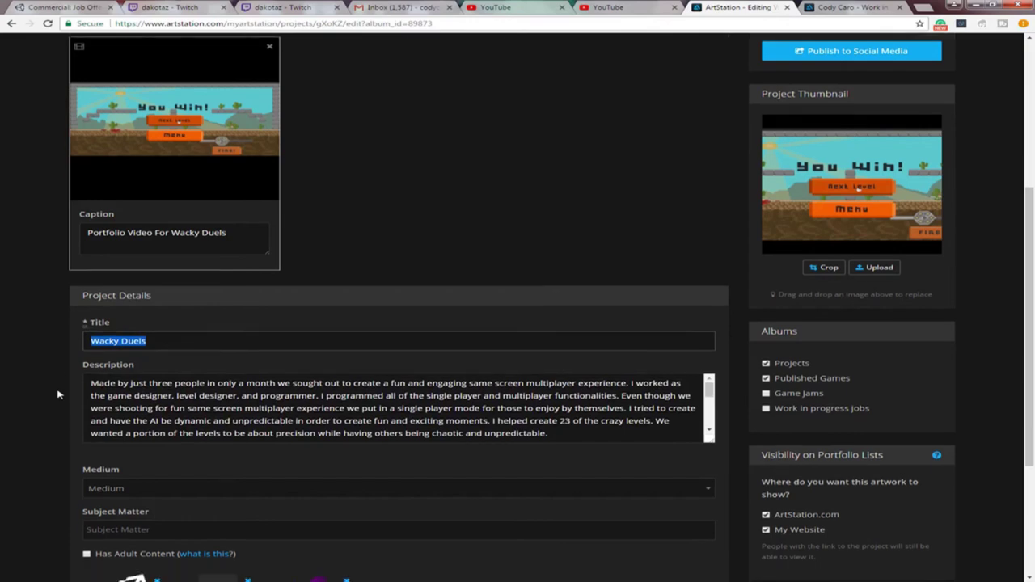
pyautogui.moveTo(120, 353); pyautogui.dragTo(247, 363)
pyautogui.click(102, 351)
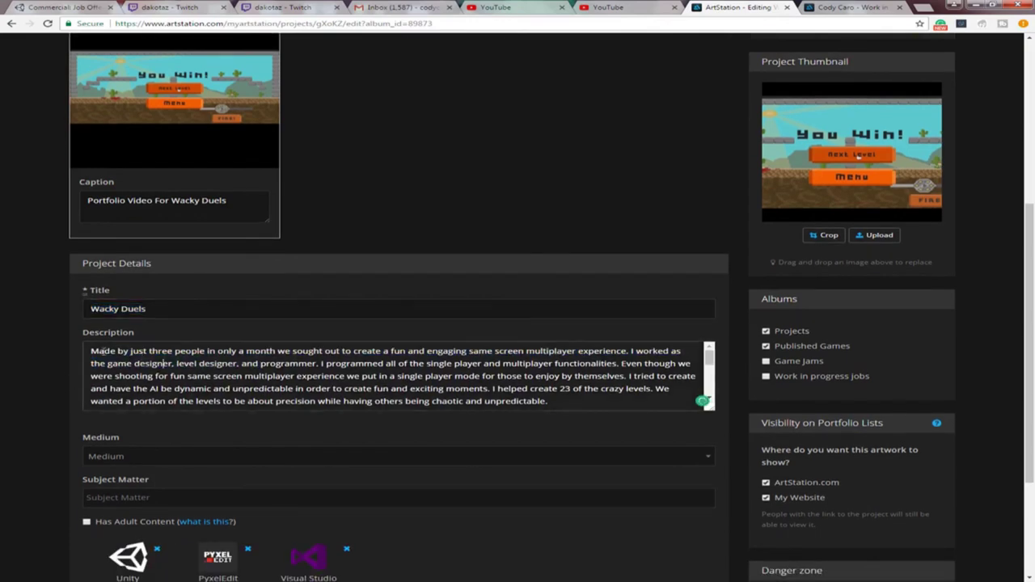
pyautogui.moveTo(102, 351); pyautogui.dragTo(578, 401)
pyautogui.click(579, 401)
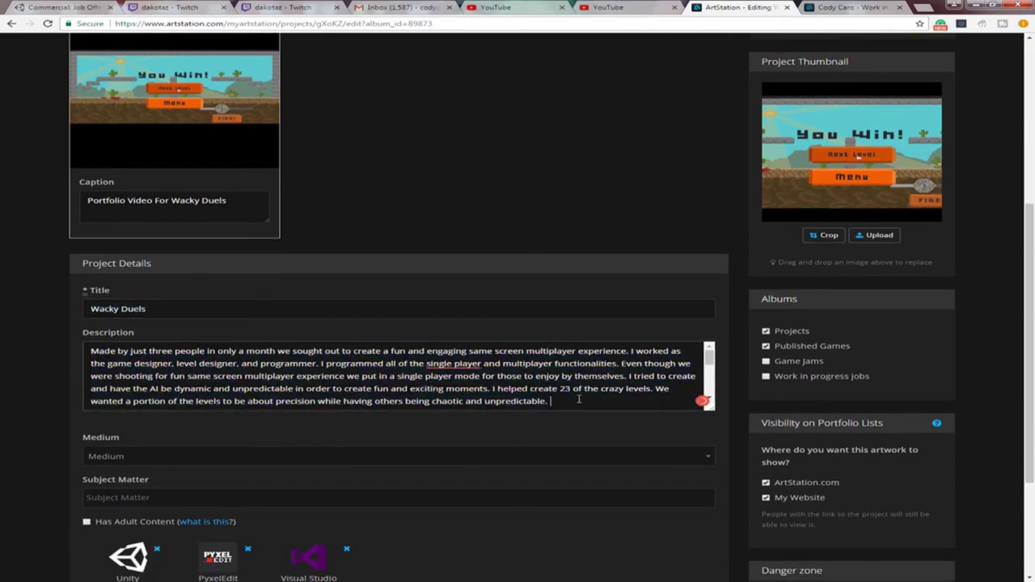
# Check the description's game link and Gamasutra post-mortem blog link
pyautogui.scroll(-1, 232, 393)
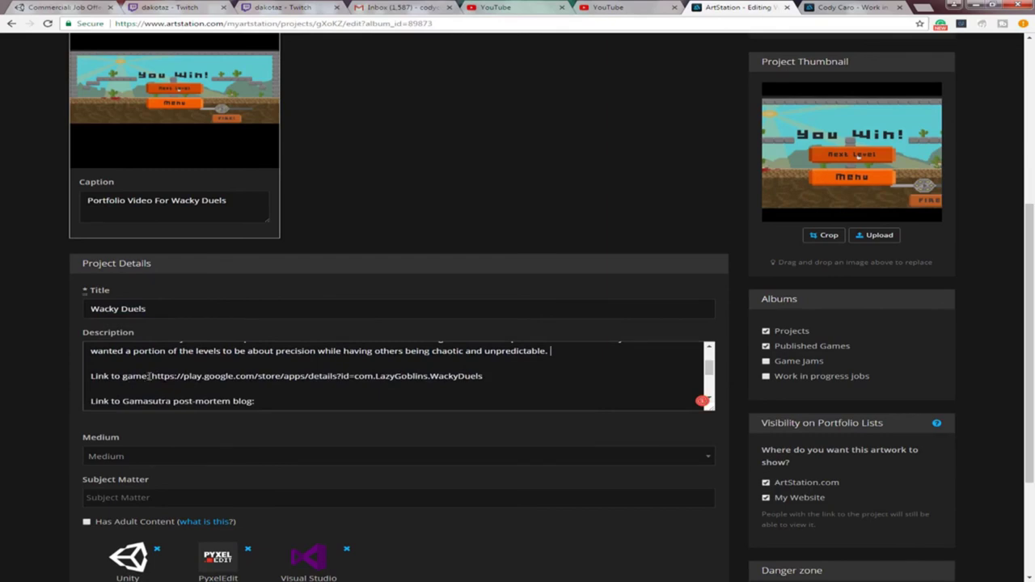
pyautogui.moveTo(149, 376); pyautogui.dragTo(484, 376)
pyautogui.click(495, 377)
pyautogui.scroll(-1, 238, 380)
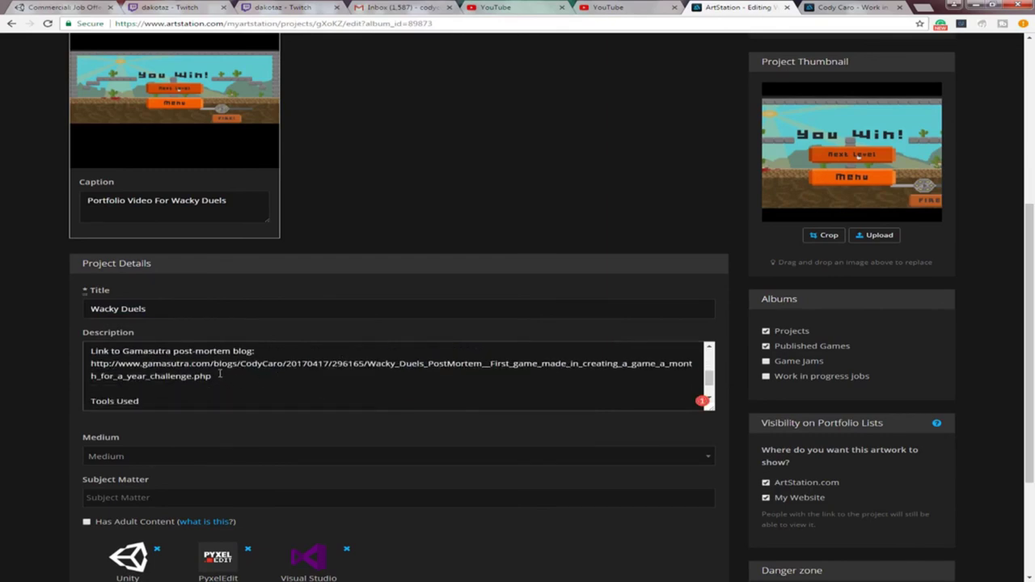
pyautogui.moveTo(213, 377); pyautogui.dragTo(69, 363)
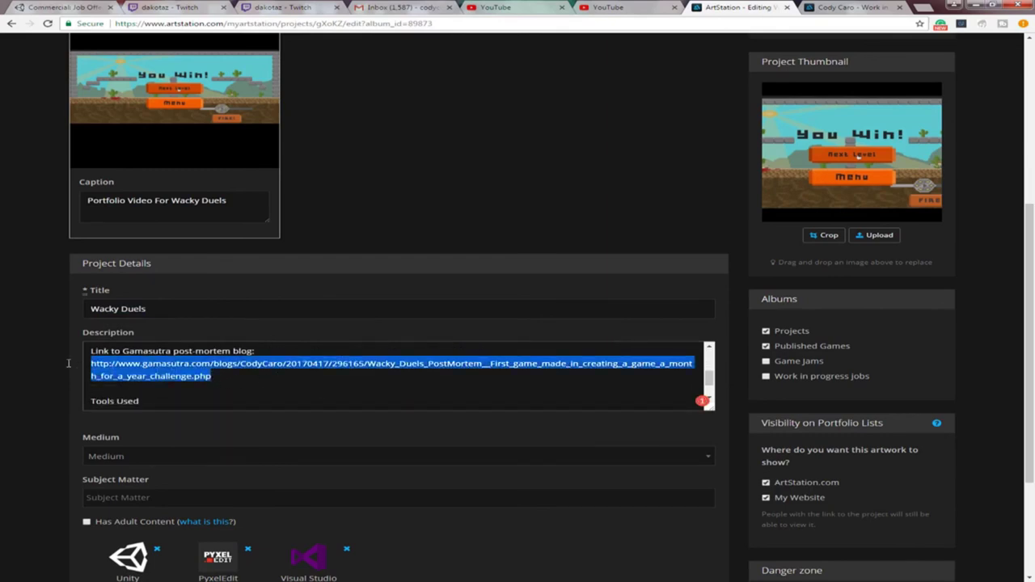
pyautogui.click(266, 378)
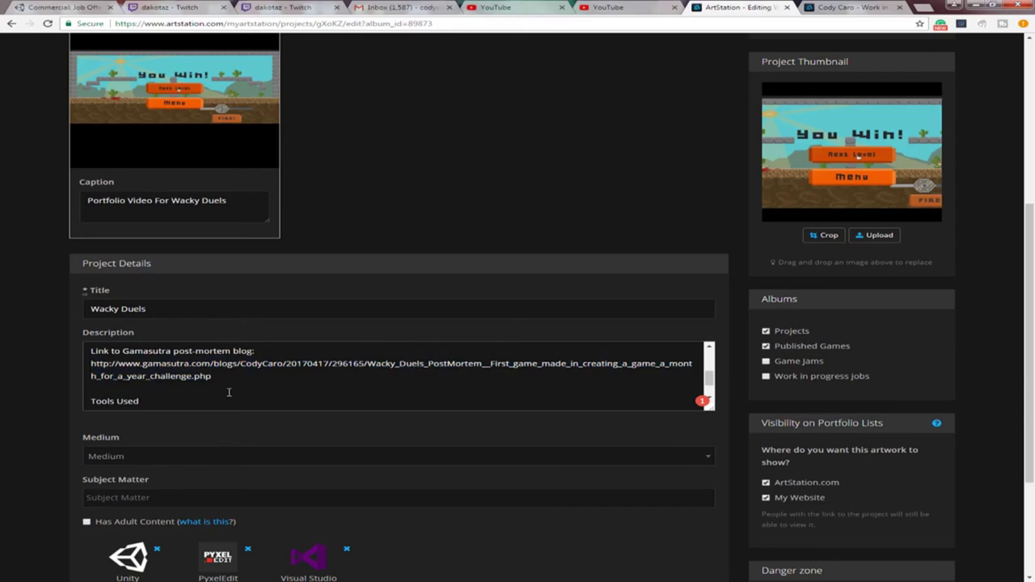
pyautogui.scroll(-1, 236, 381)
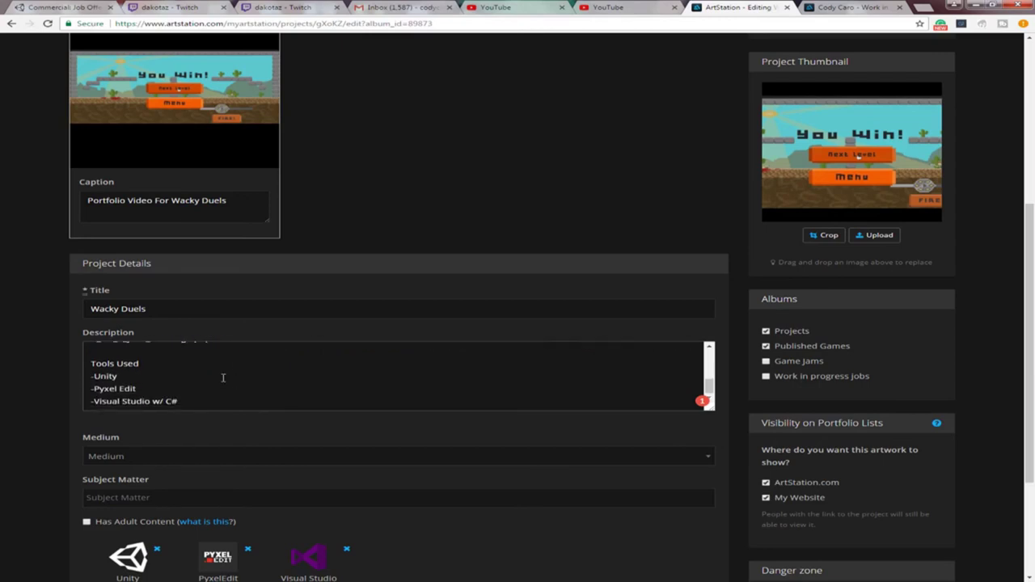
pyautogui.scroll(-3, 151, 373)
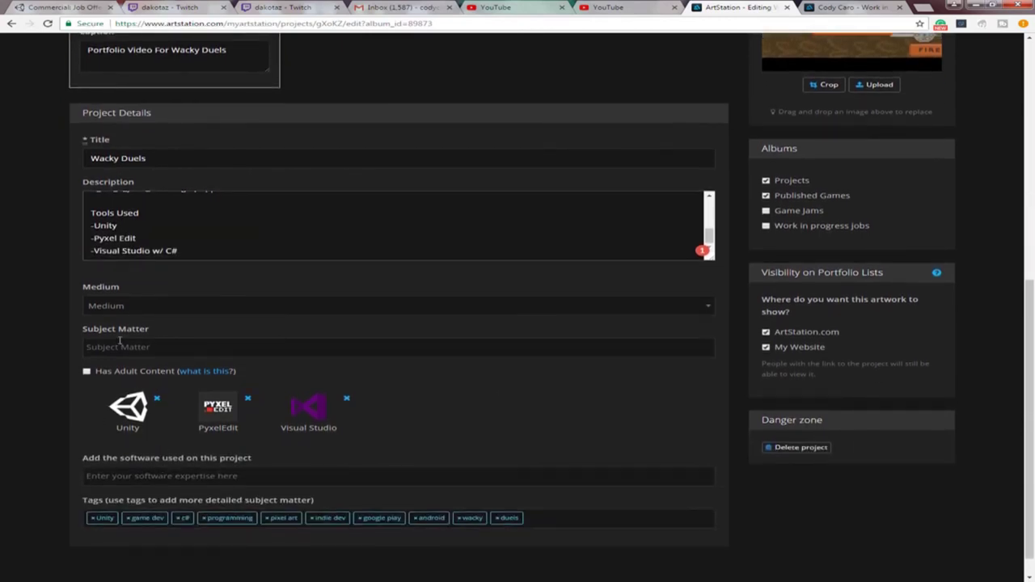
# Look over the Subject Matter choices without changing them, then save the project
pyautogui.click(119, 343)
pyautogui.scroll(-1, 129, 418)
pyautogui.scroll(-1, 130, 417)
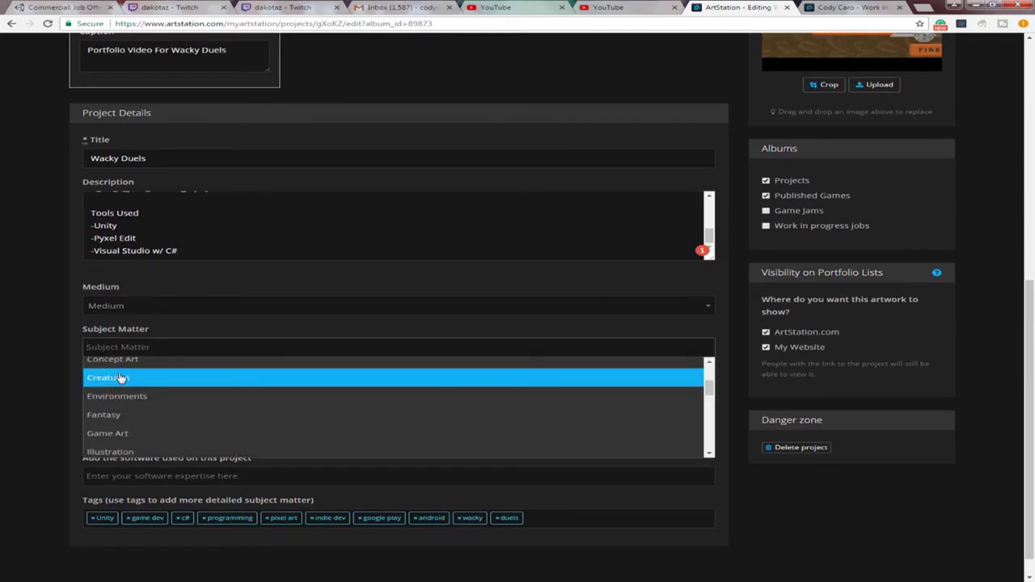
pyautogui.click(24, 370)
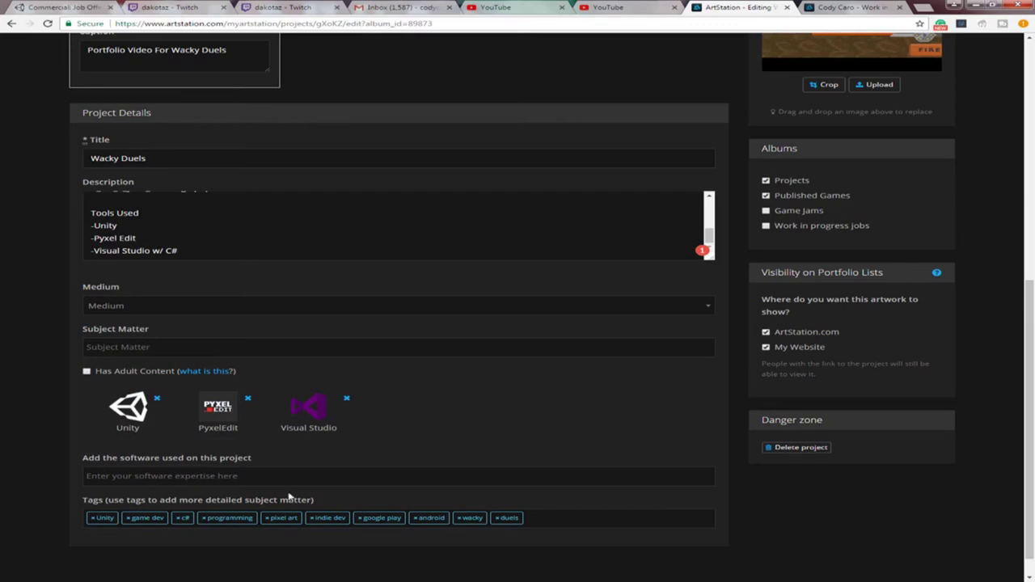
pyautogui.scroll(6, 351, 359)
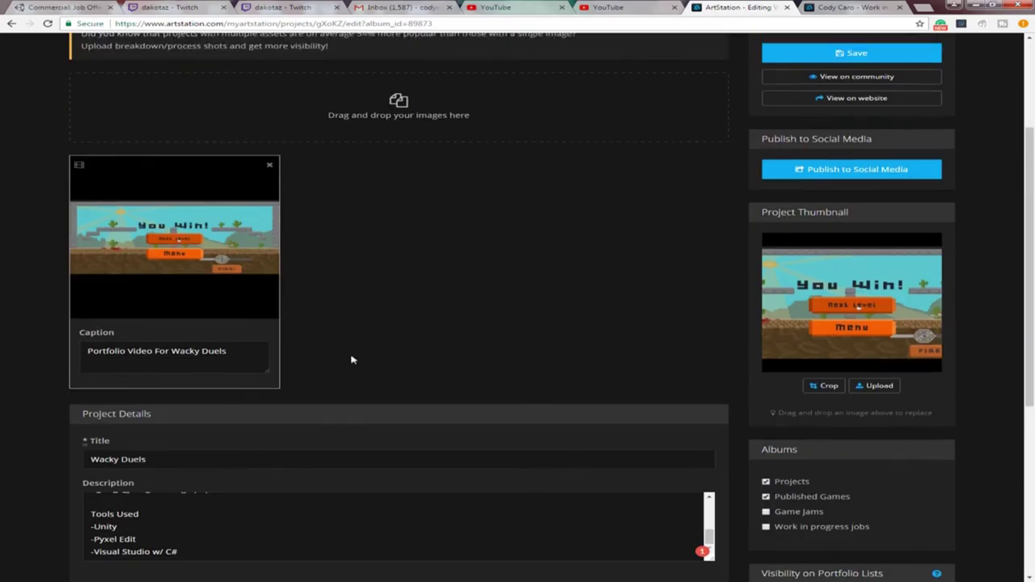
pyautogui.click(858, 229)
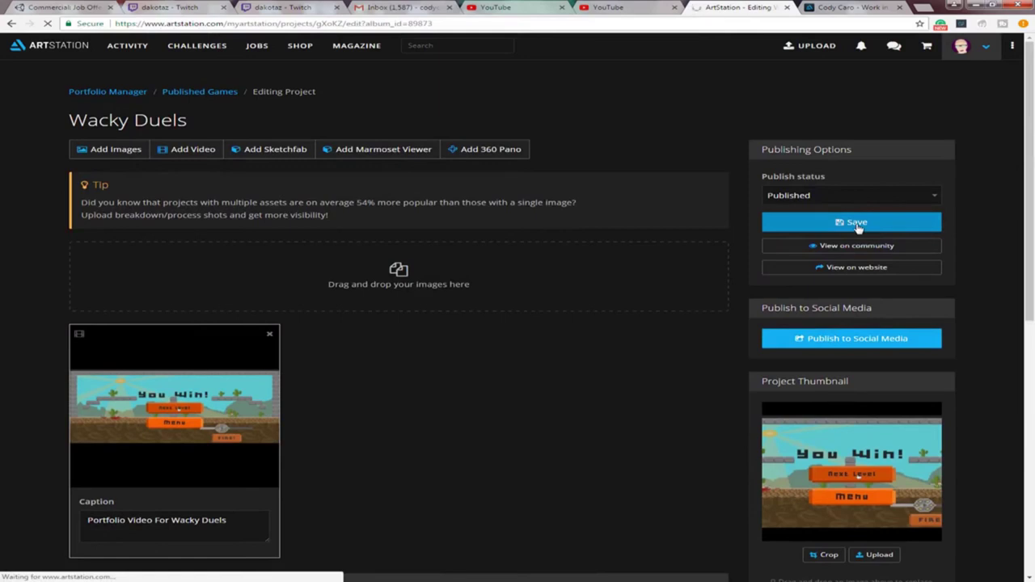
pyautogui.click(967, 47)
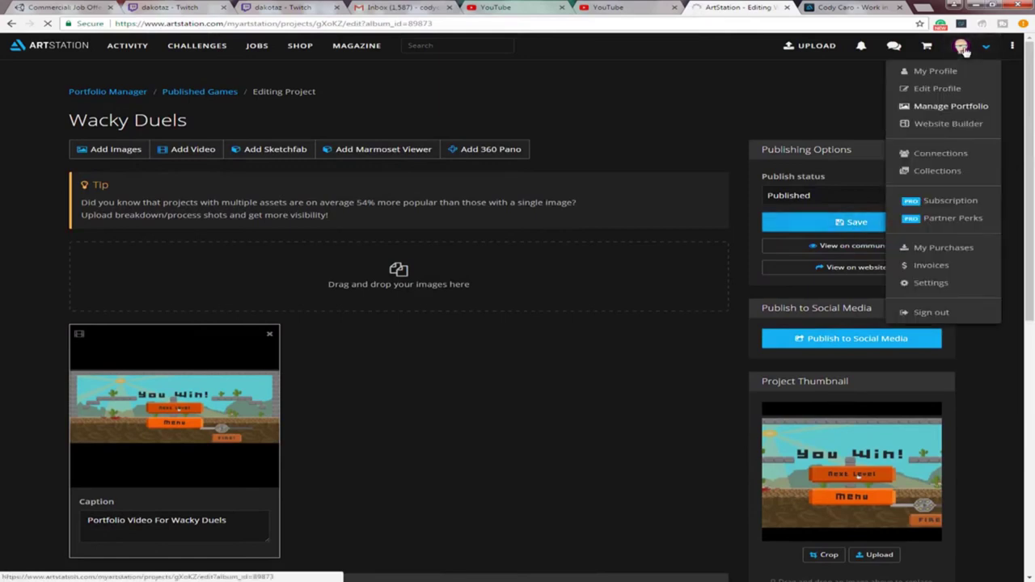
# Open Website Builder and scroll through the theme grid, from Minimalist (Legacy) to the Pro themes
pyautogui.click(951, 123)
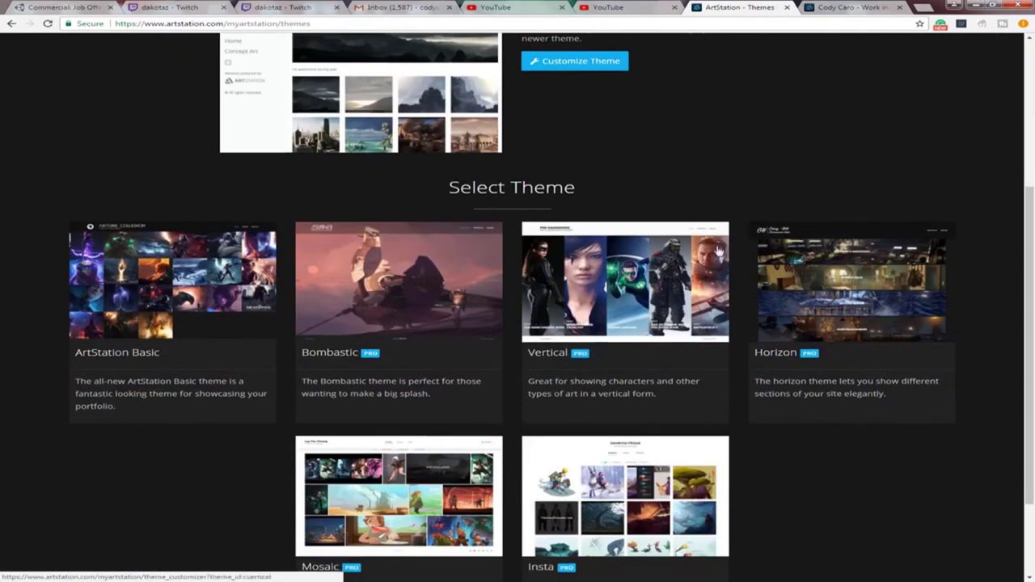
pyautogui.scroll(-3, 427, 166)
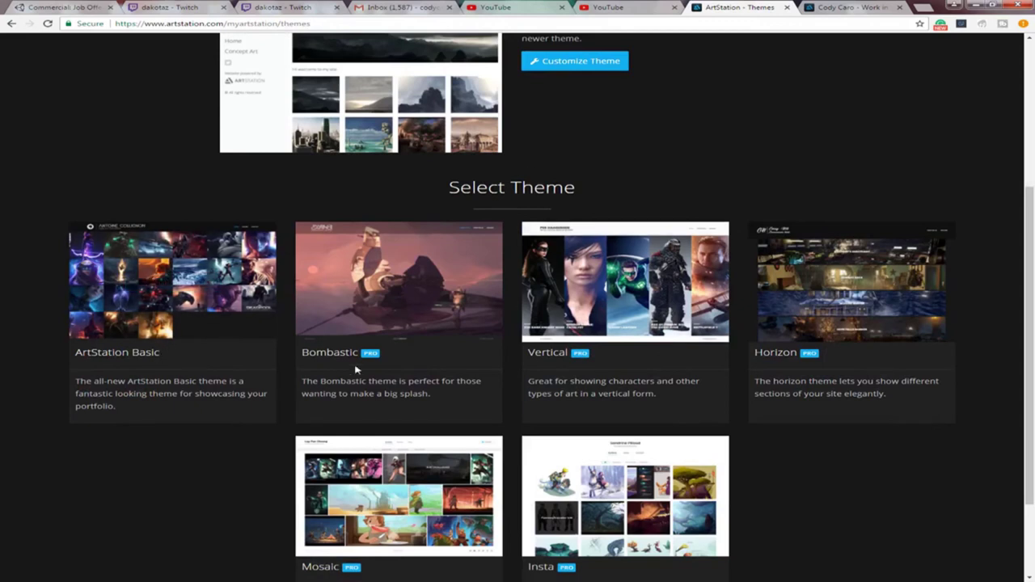
pyautogui.scroll(-1, 440, 367)
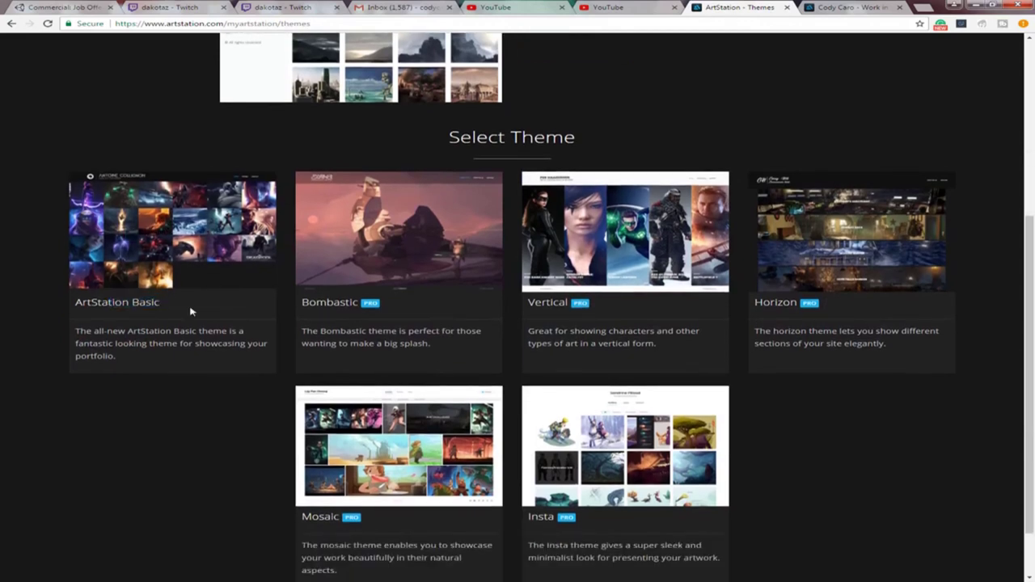
pyautogui.scroll(-1, 917, 427)
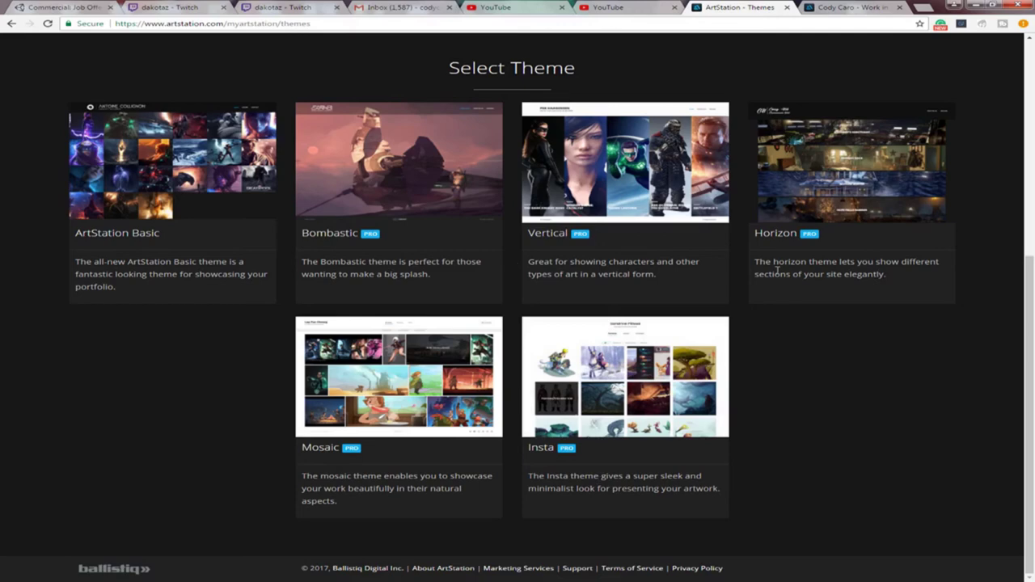
pyautogui.scroll(3, 653, 254)
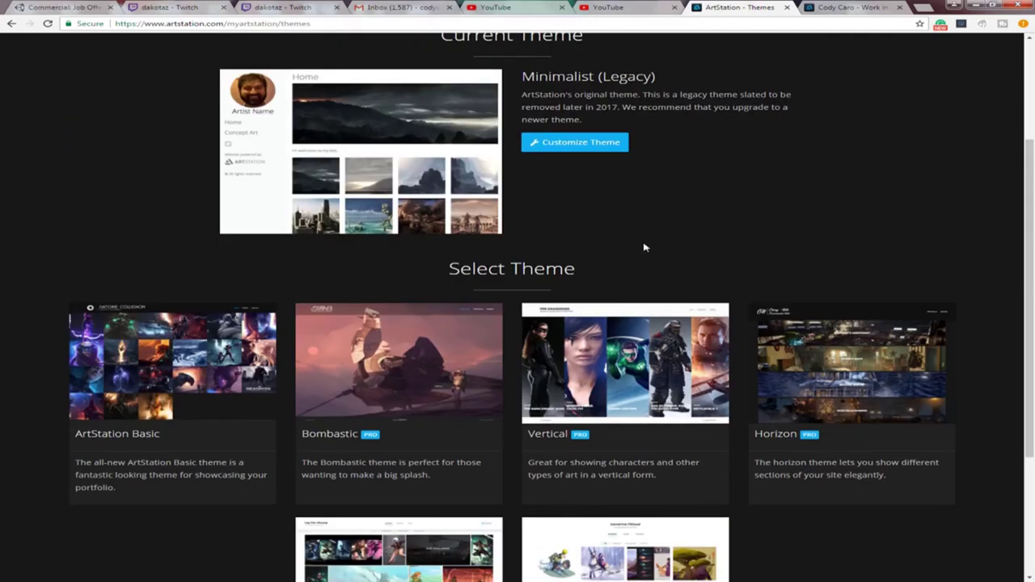
pyautogui.scroll(3, 616, 167)
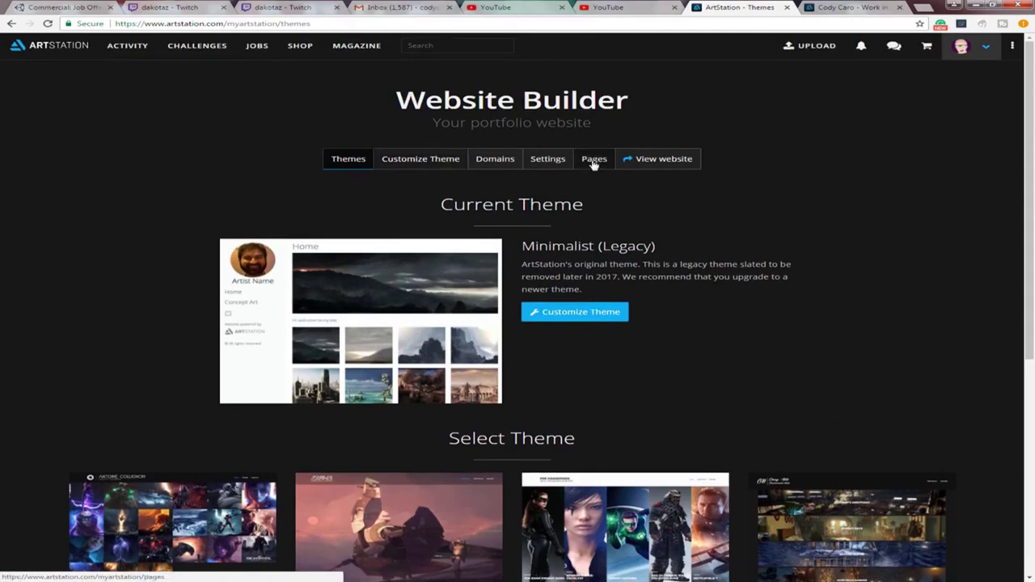
# Create a new page in the Pages list and title it 'Level designs'
pyautogui.click(587, 161)
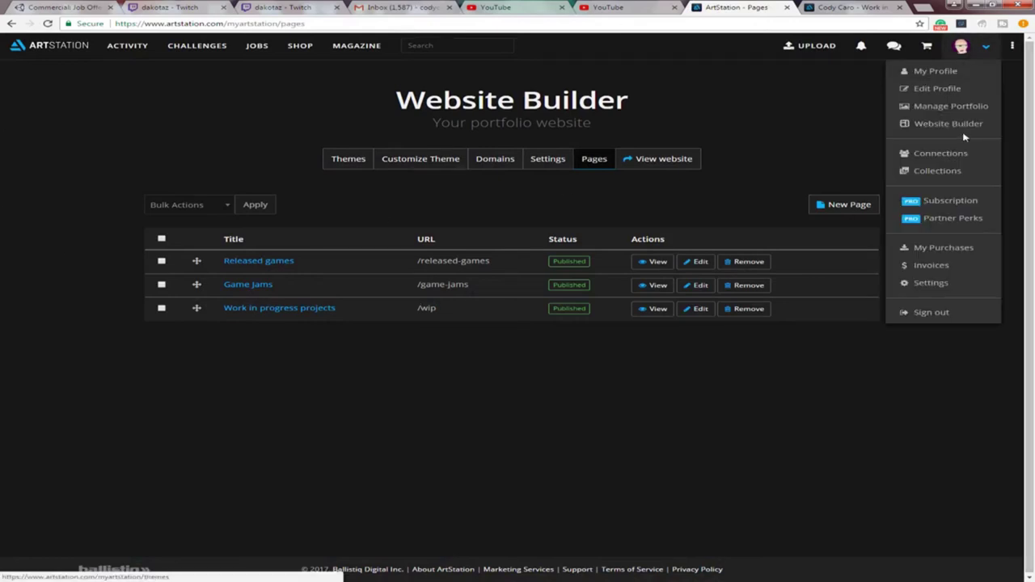
pyautogui.click(849, 205)
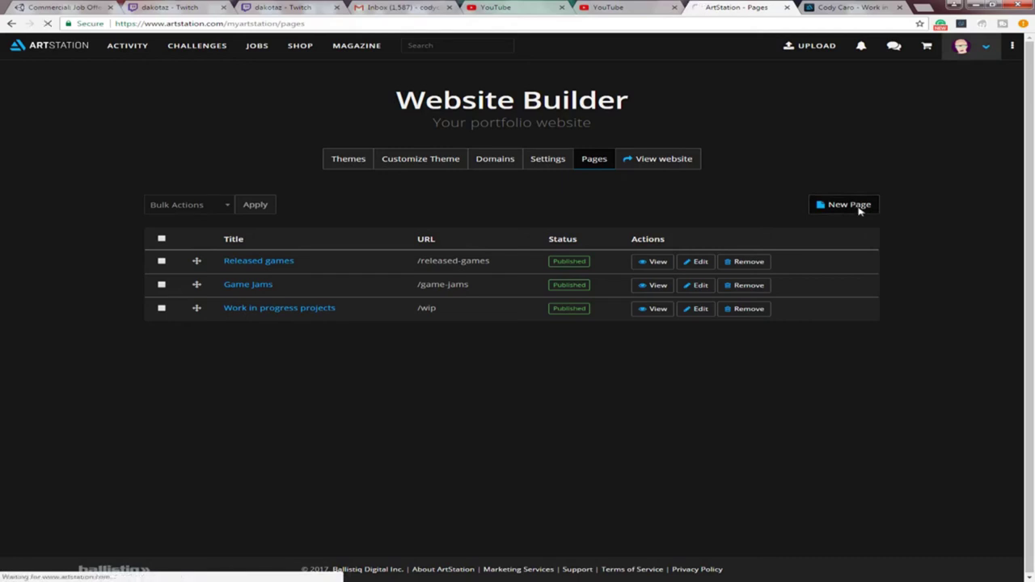
pyautogui.moveTo(137, 291); pyautogui.dragTo(65, 294)
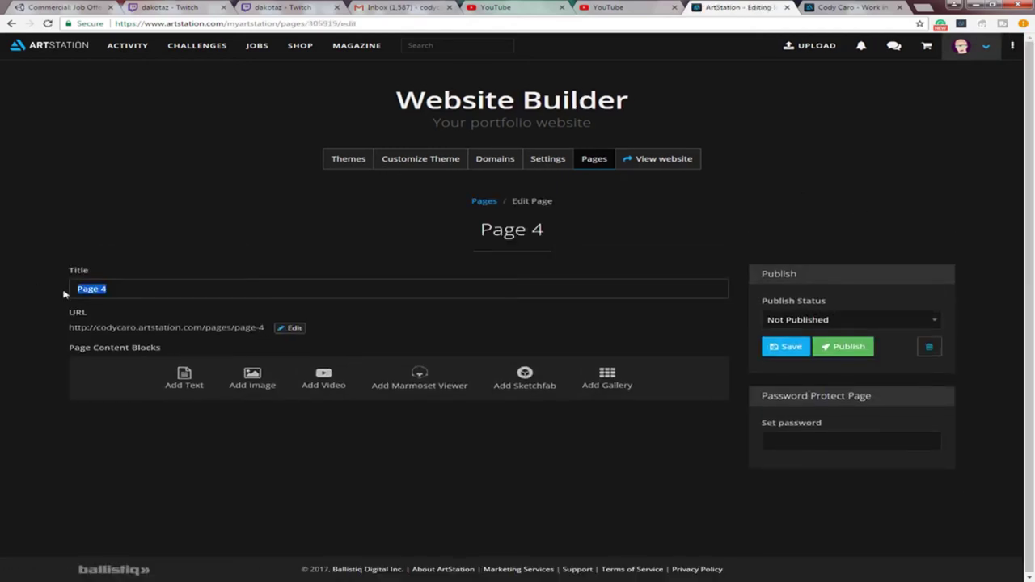
pyautogui.press('BackSpace')
pyautogui.write('Game')
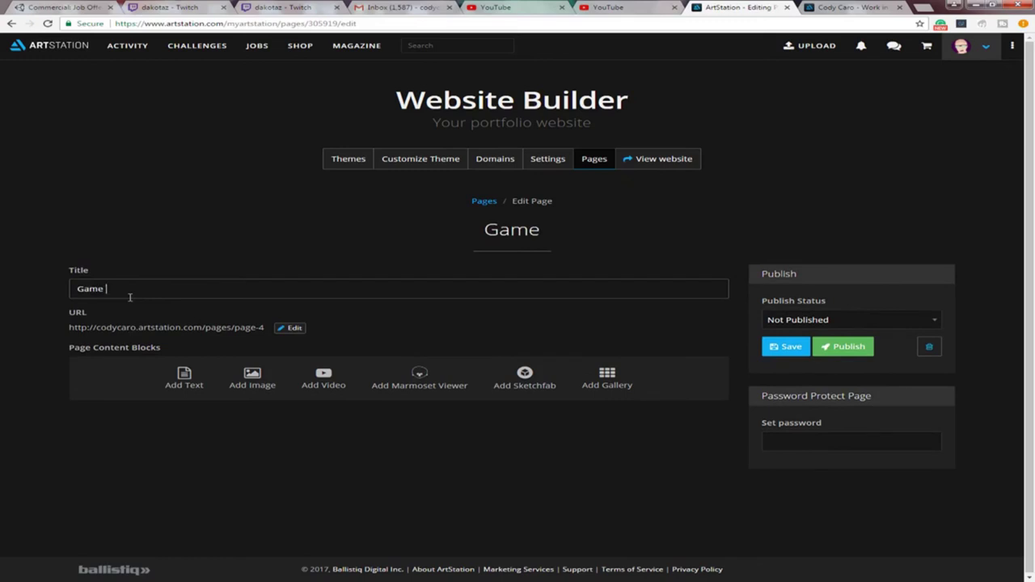
pyautogui.press('BackSpace')
pyautogui.press('BackSpace')
pyautogui.press('BackSpace')
pyautogui.press('BackSpace')
pyautogui.press('BackSpace')
pyautogui.write('Level designs')
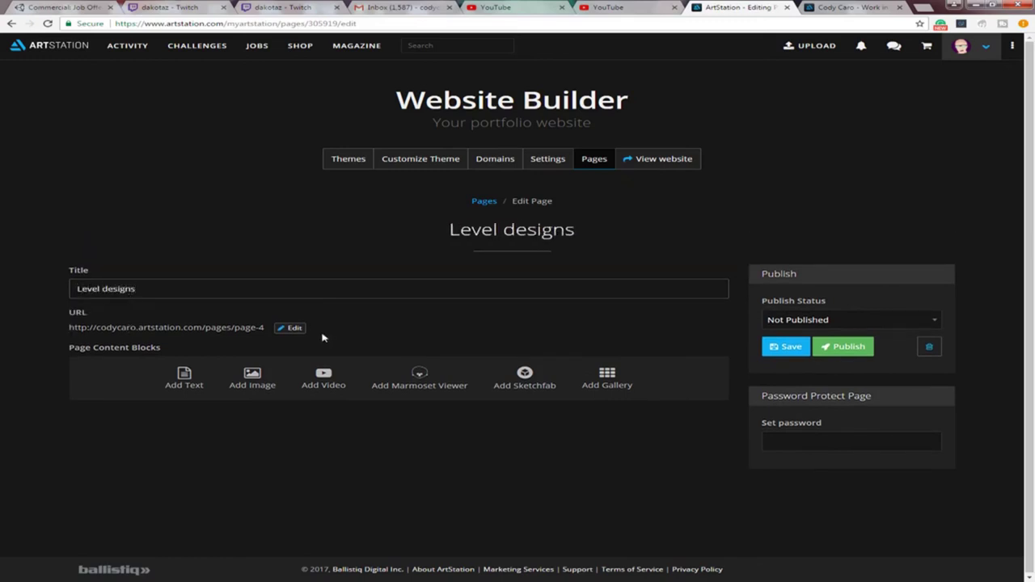
pyautogui.click(290, 329)
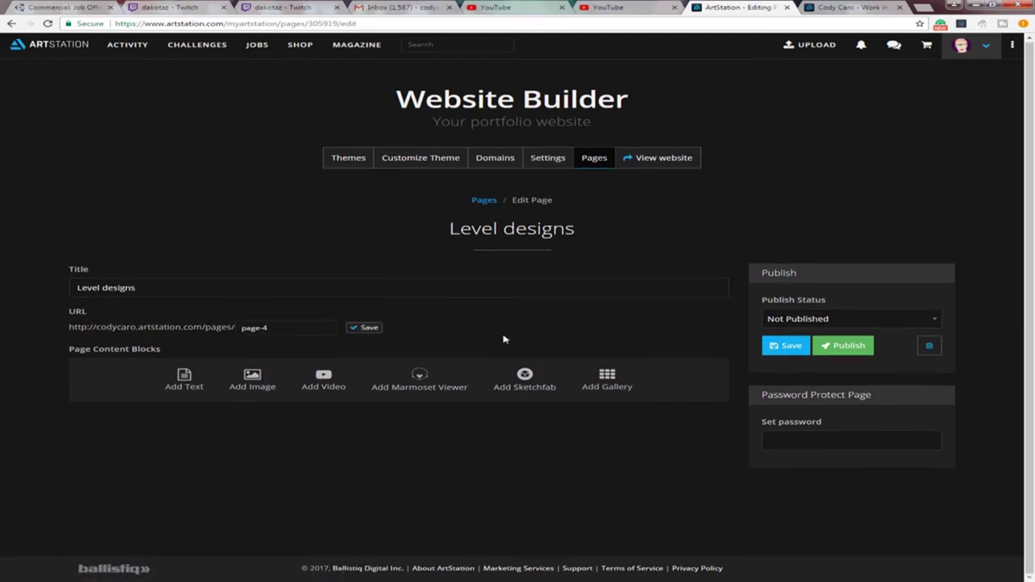
# Add a gallery block using the Projects album and save the page
pyautogui.click(623, 388)
pyautogui.click(185, 418)
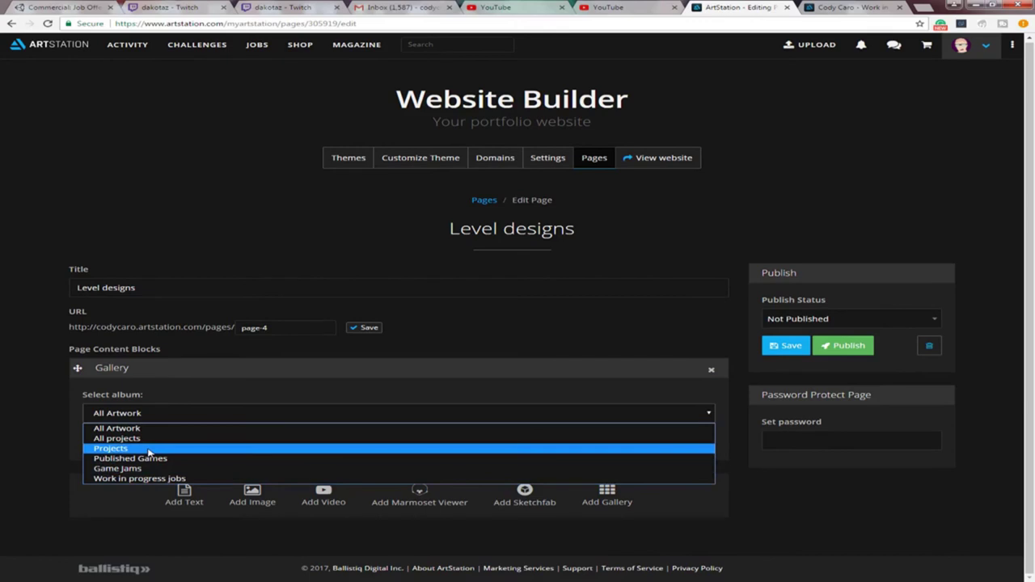
pyautogui.click(970, 46)
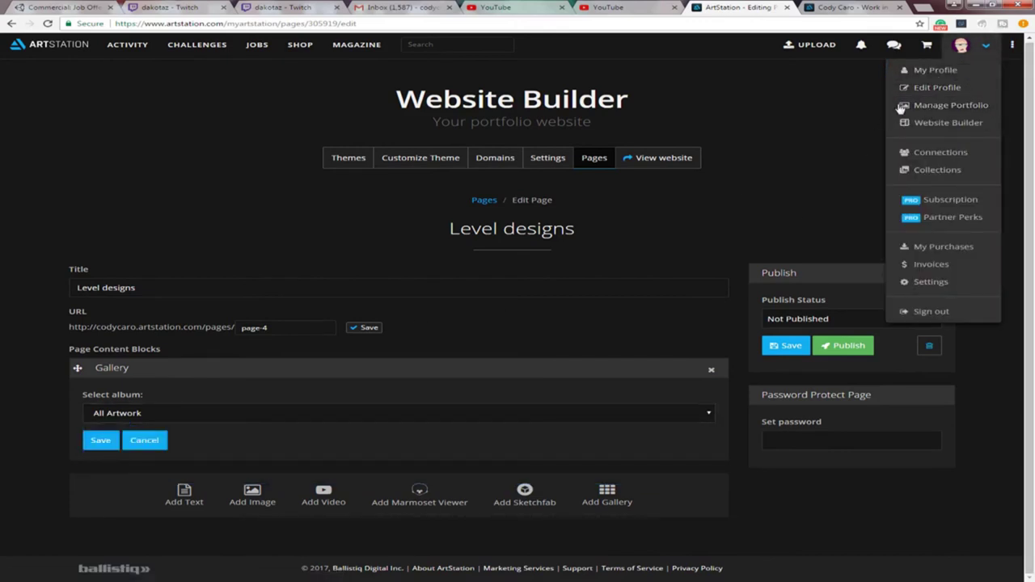
pyautogui.click(154, 414)
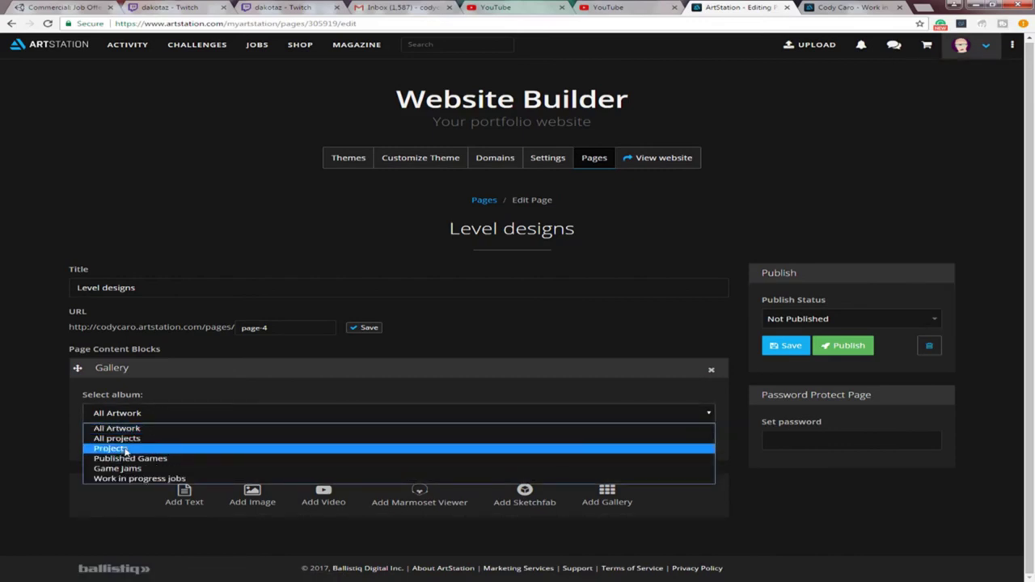
pyautogui.click(125, 449)
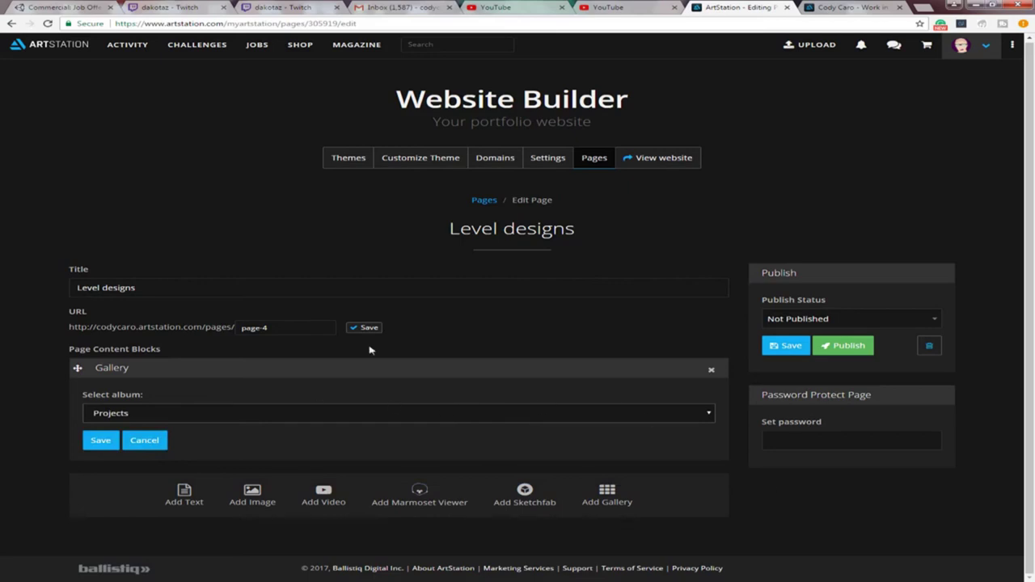
pyautogui.click(780, 353)
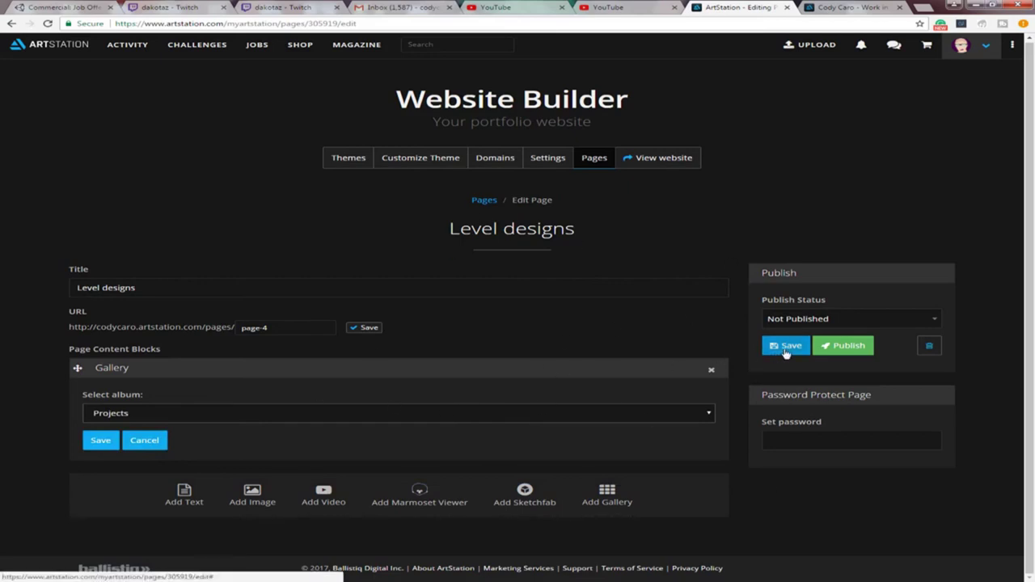
pyautogui.click(664, 159)
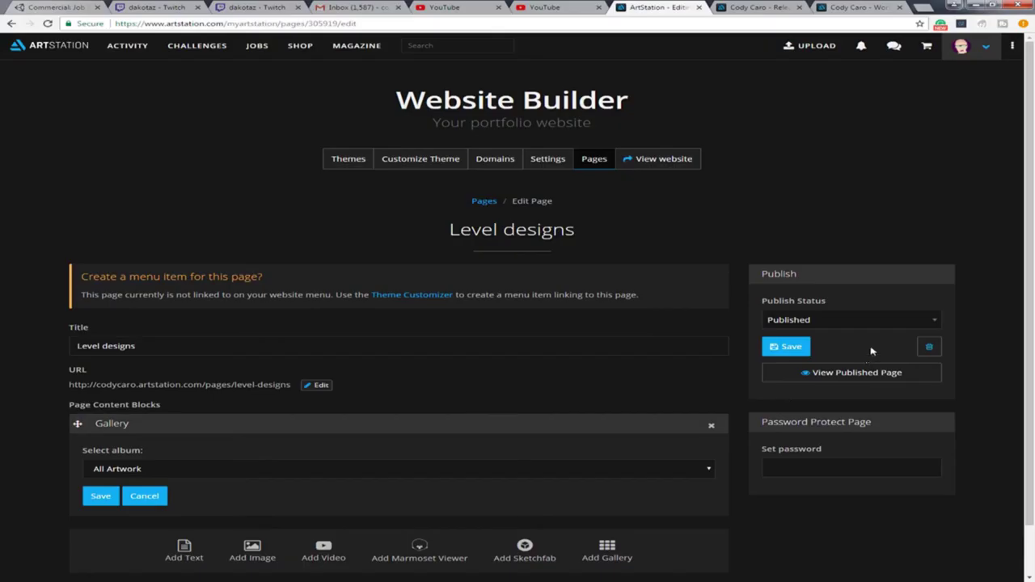
# Save the Level designs page with its Publish Status set to Published
pyautogui.click(657, 7)
pyautogui.click(791, 348)
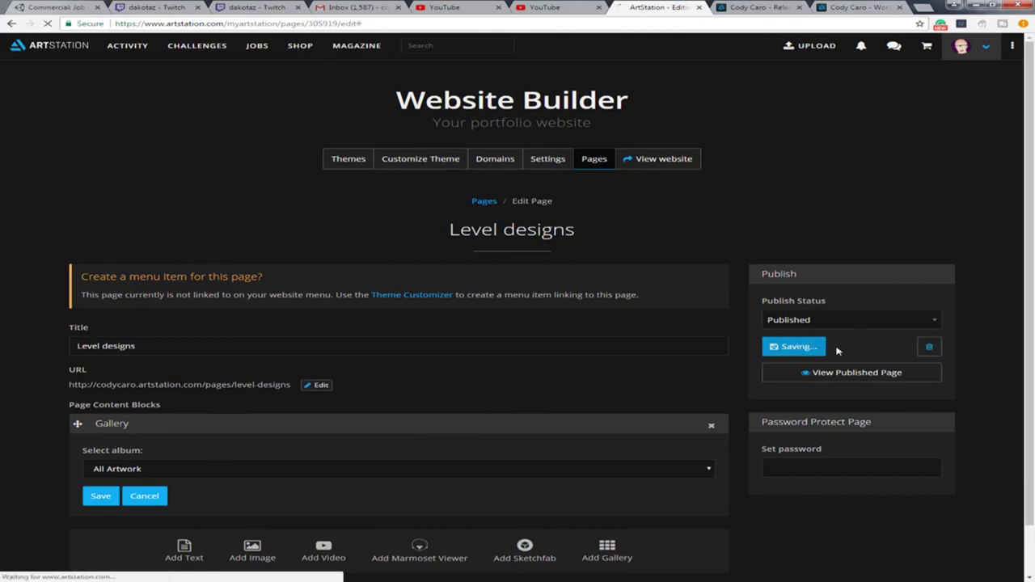
pyautogui.doubleClick(203, 347)
pyautogui.tripleClick(160, 350)
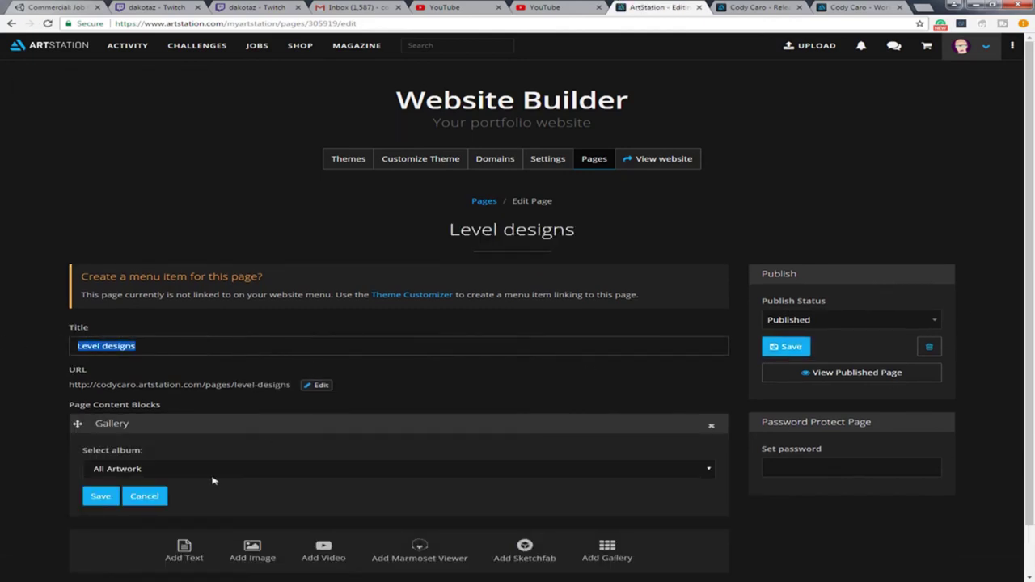
# Switch the page's gallery block to the Game Jams album and save the page
pyautogui.scroll(-1, 212, 481)
pyautogui.click(268, 414)
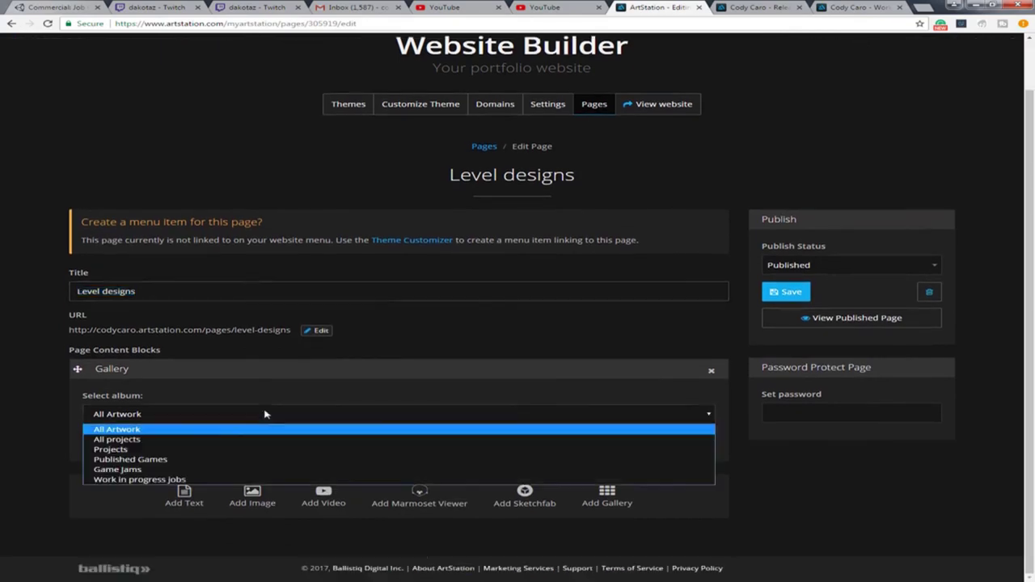
pyautogui.click(121, 470)
pyautogui.click(100, 441)
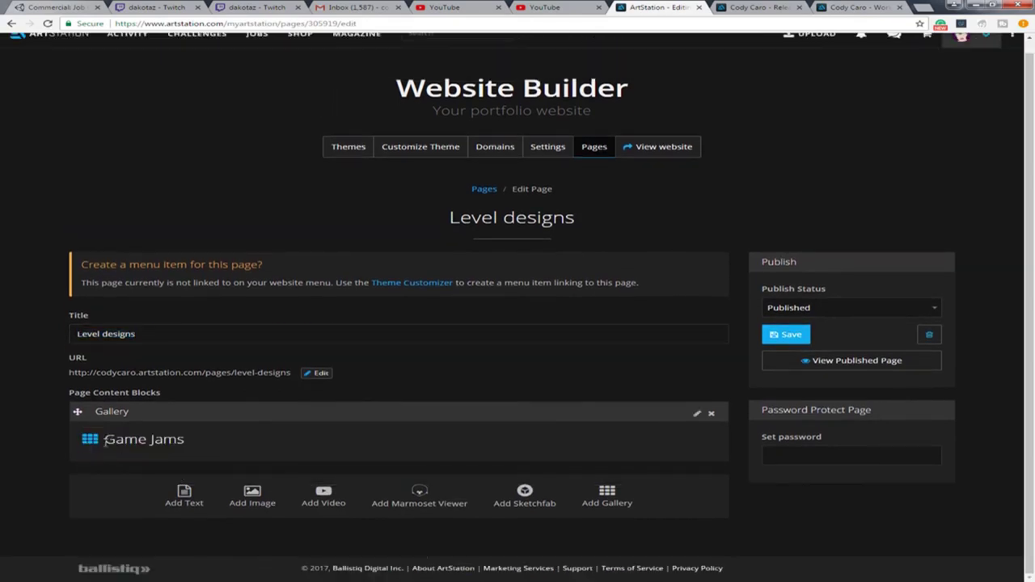
pyautogui.click(799, 335)
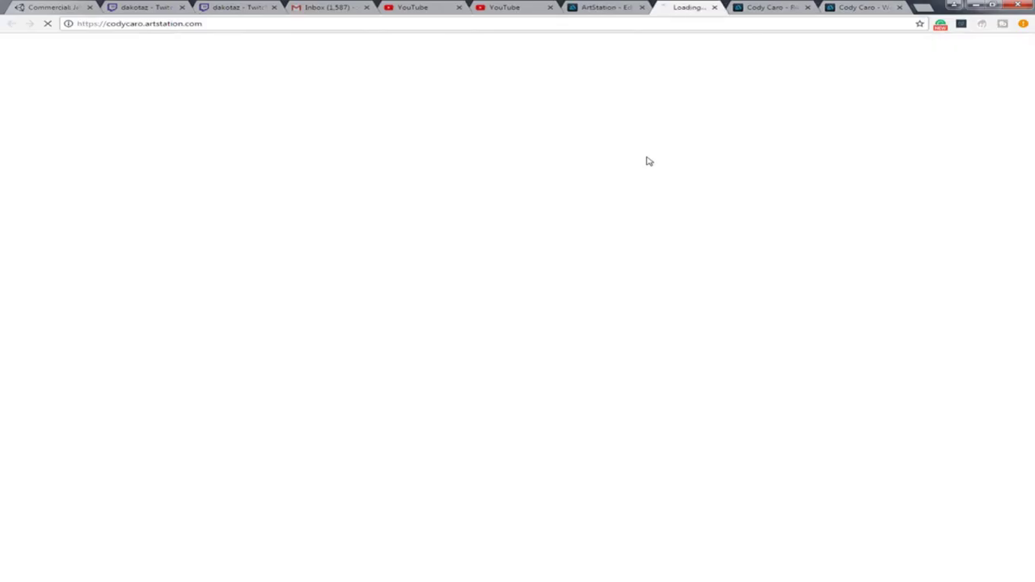
pyautogui.click(558, 7)
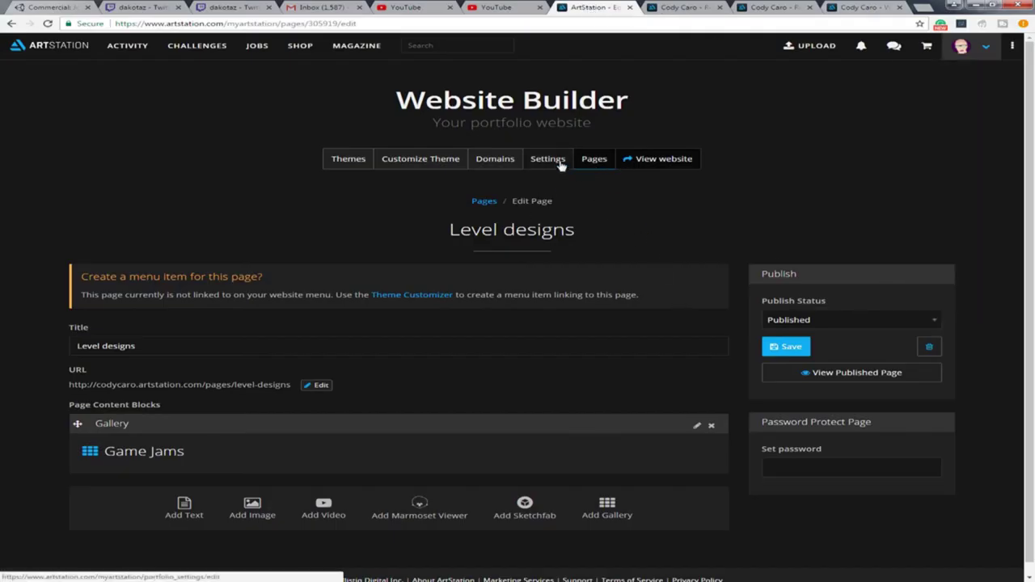
# Add a 'Level Desings' menu item with Link Type Page, linking to the Level designs page
pyautogui.click(423, 166)
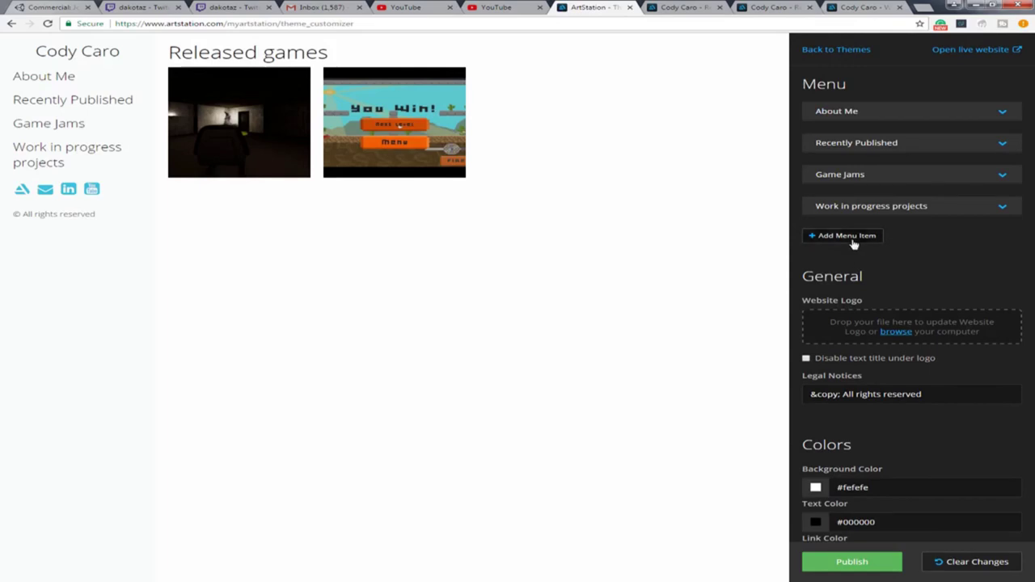
pyautogui.click(853, 238)
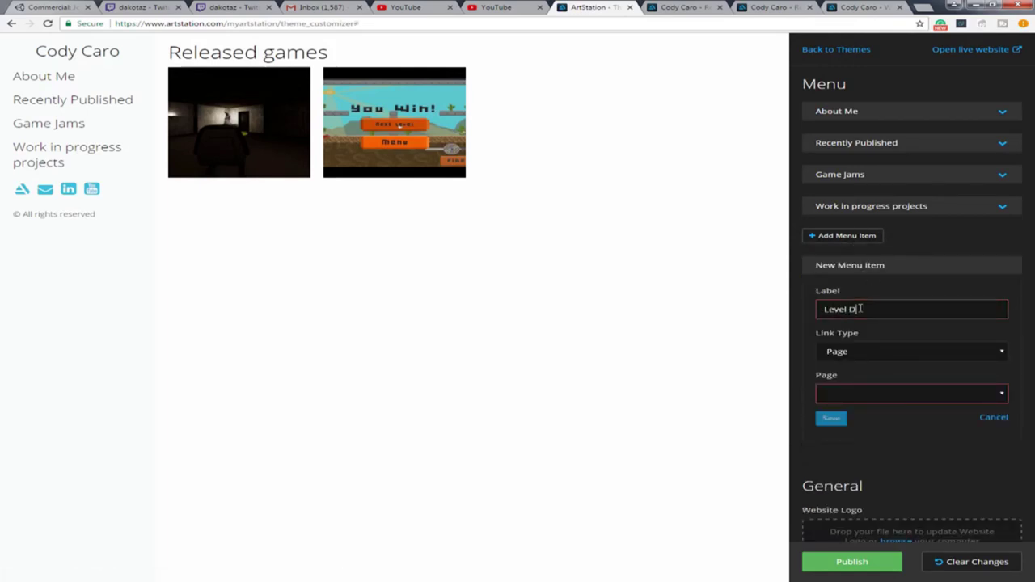
pyautogui.write('Level Desings')
pyautogui.click(846, 351)
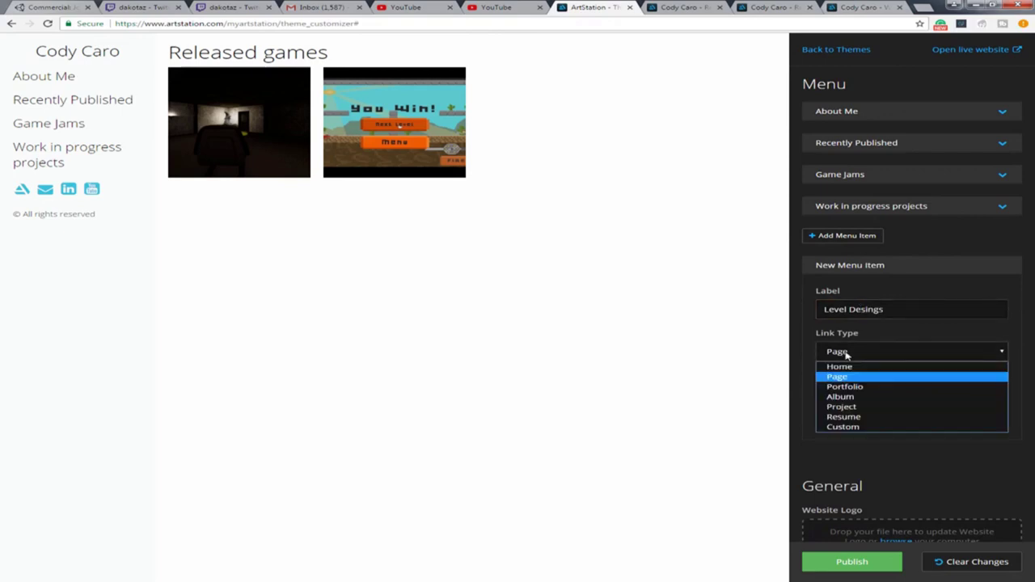
pyautogui.click(857, 379)
pyautogui.click(862, 394)
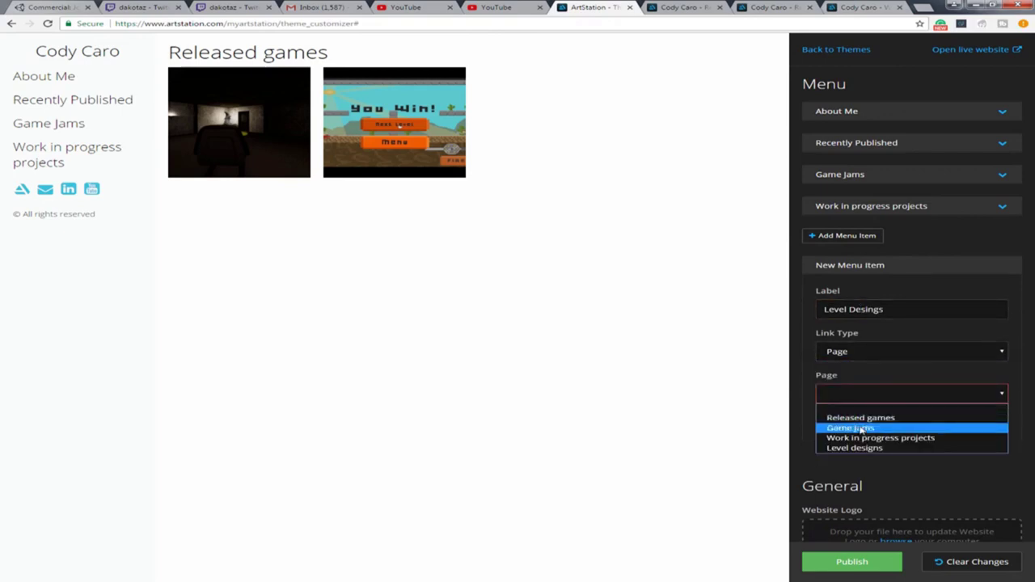
pyautogui.click(864, 448)
pyautogui.click(841, 422)
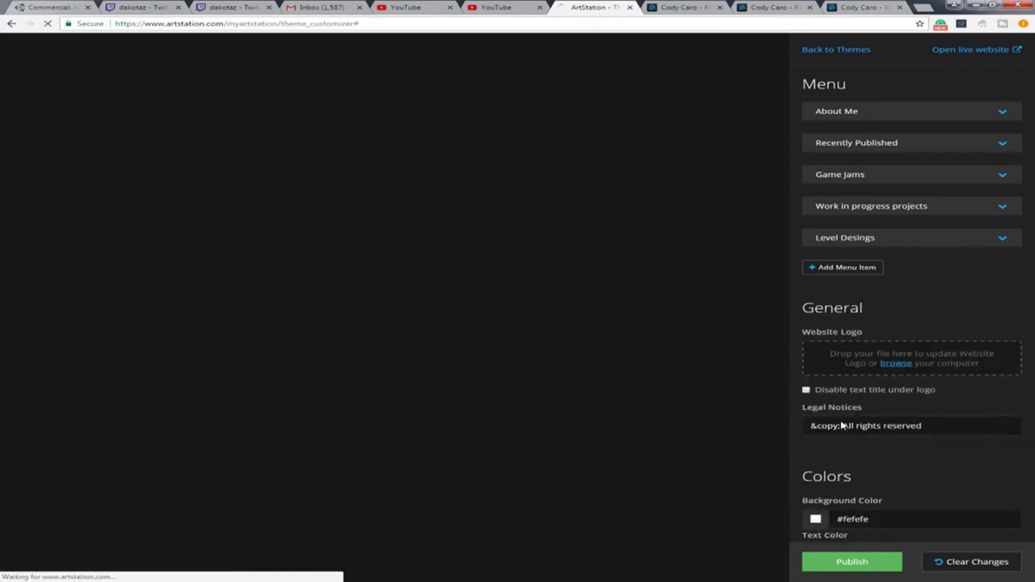
# Try the Level Desings and Game Jams links in the theme preview
pyautogui.click(50, 186)
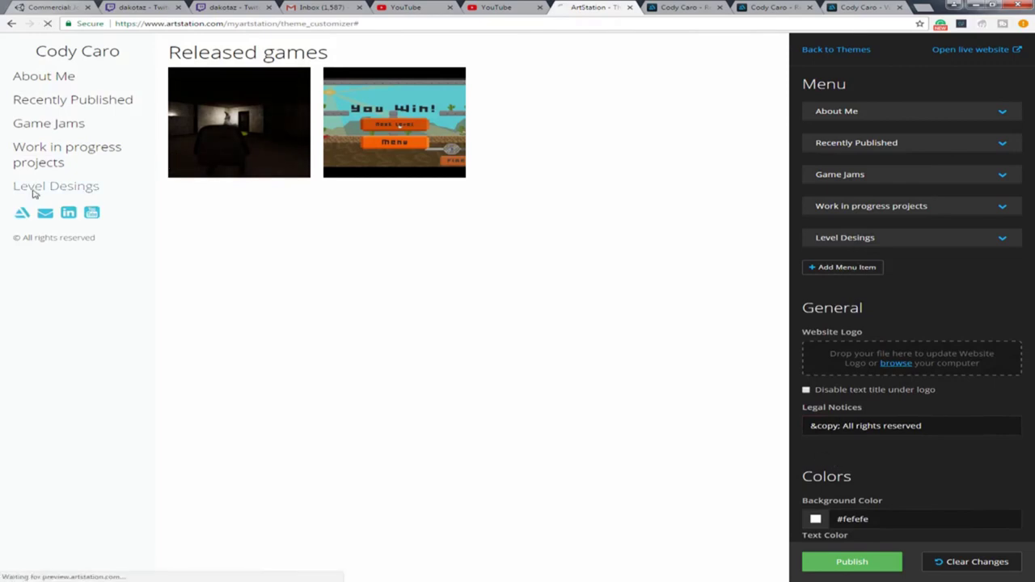
pyautogui.click(50, 124)
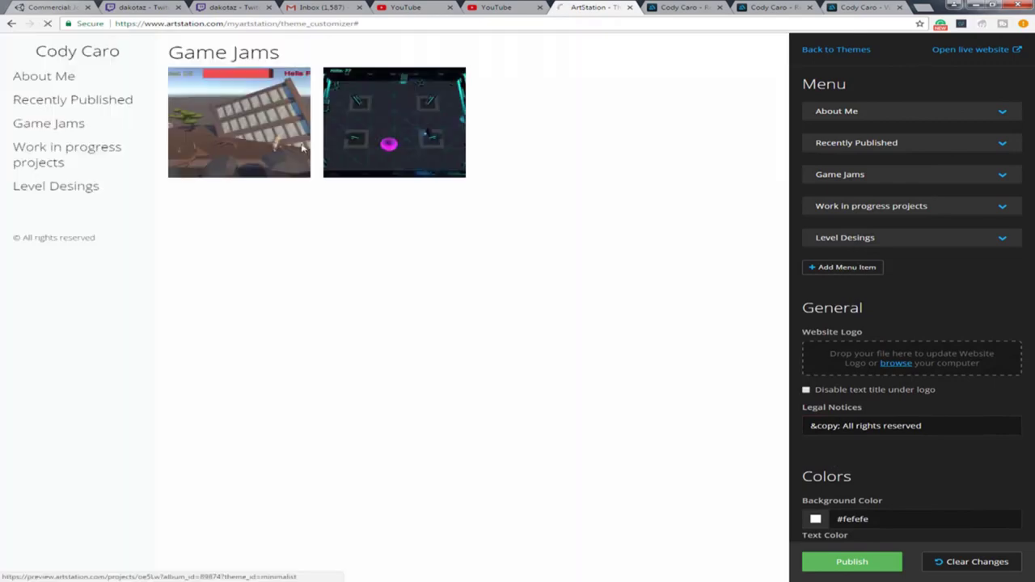
pyautogui.click(84, 186)
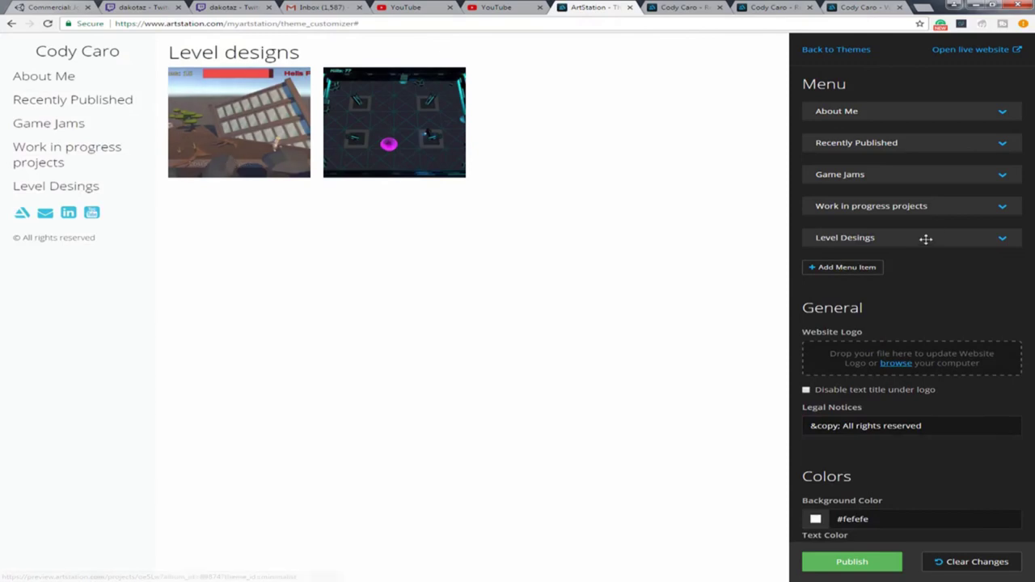
pyautogui.scroll(-12, 954, 356)
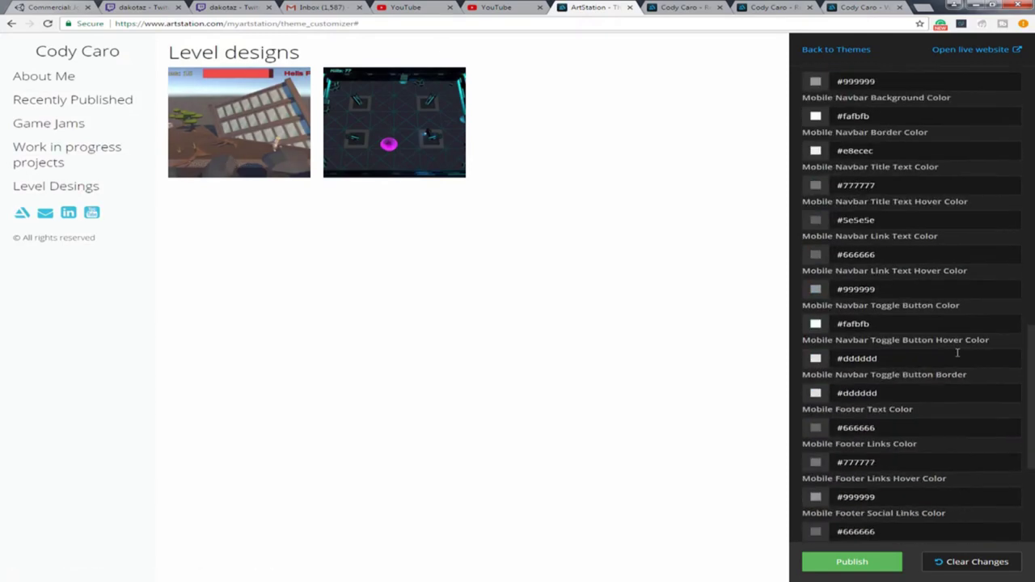
# Clear the unsaved theme changes, dropping the Level Desings item, and close the customizer tab
pyautogui.click(927, 570)
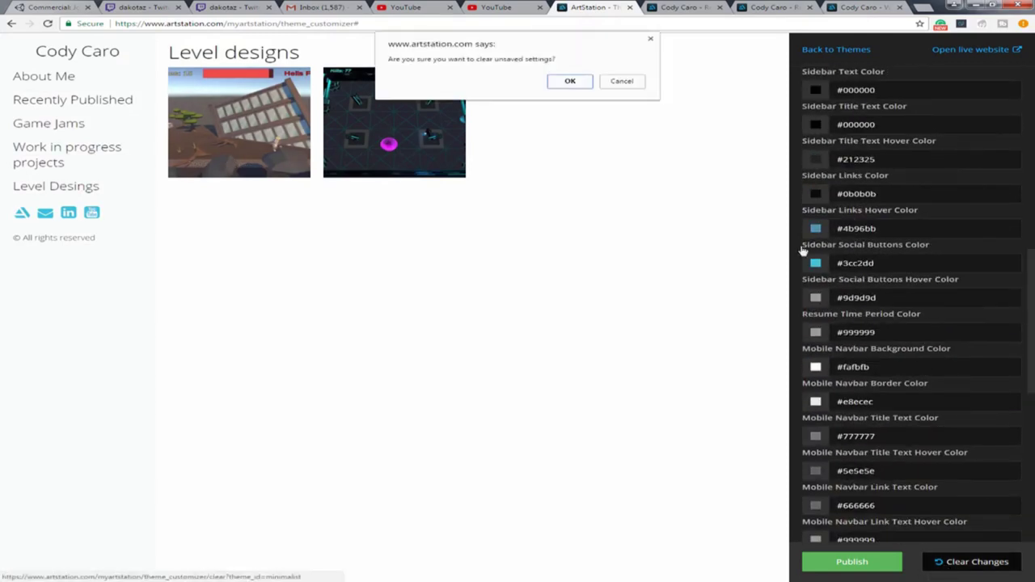
pyautogui.click(571, 82)
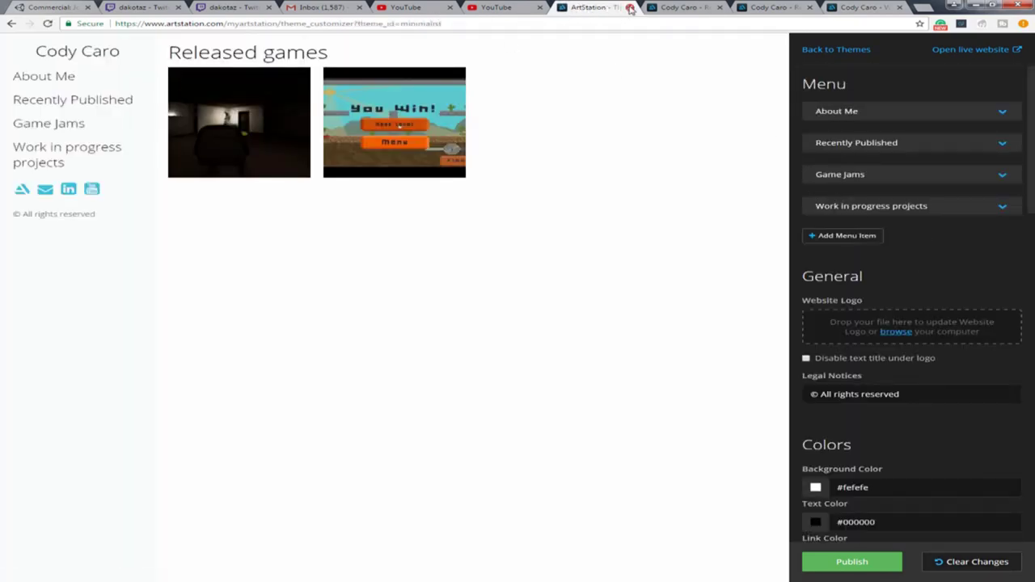
pyautogui.scroll(-8, 909, 421)
pyautogui.scroll(8, 950, 377)
pyautogui.click(629, 7)
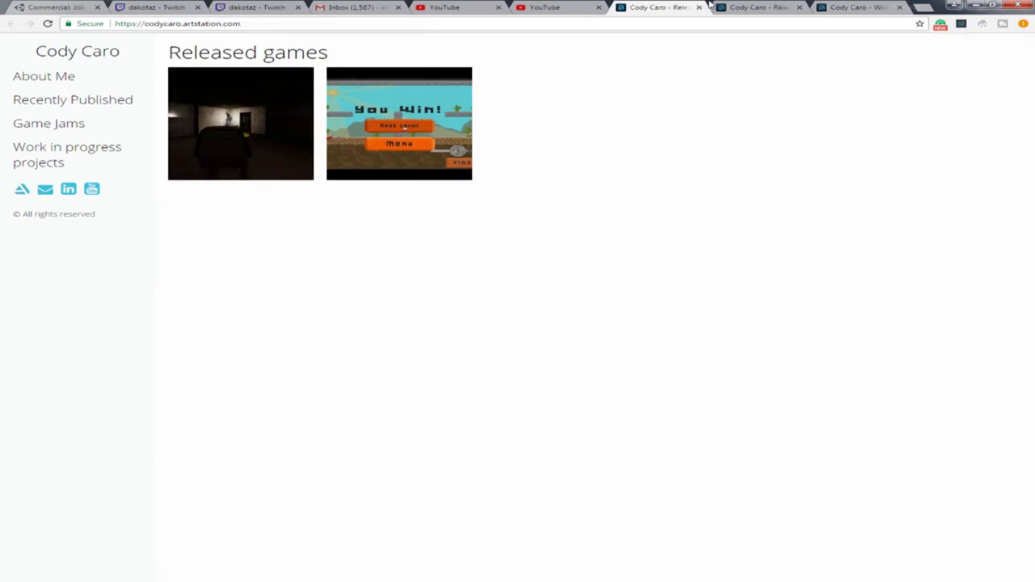
# Open My Profile from the account menu to review the portfolio albums
pyautogui.click(855, 8)
pyautogui.click(759, 7)
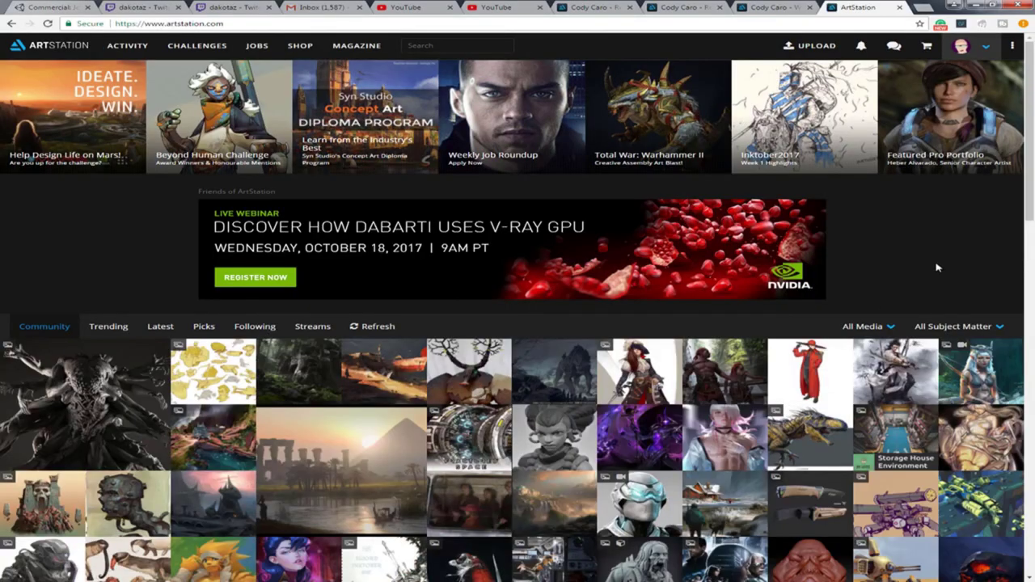
pyautogui.click(974, 47)
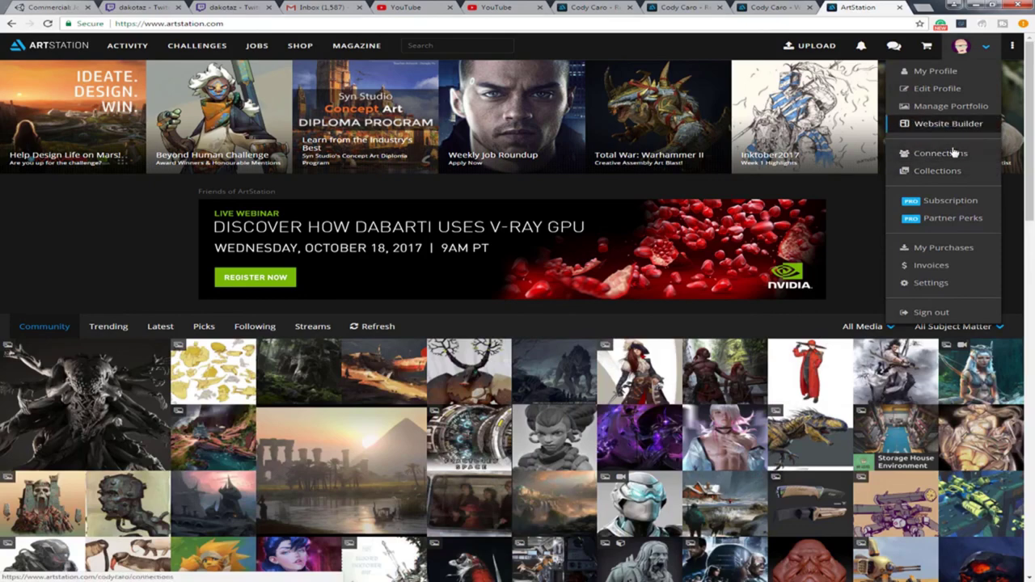
pyautogui.click(946, 72)
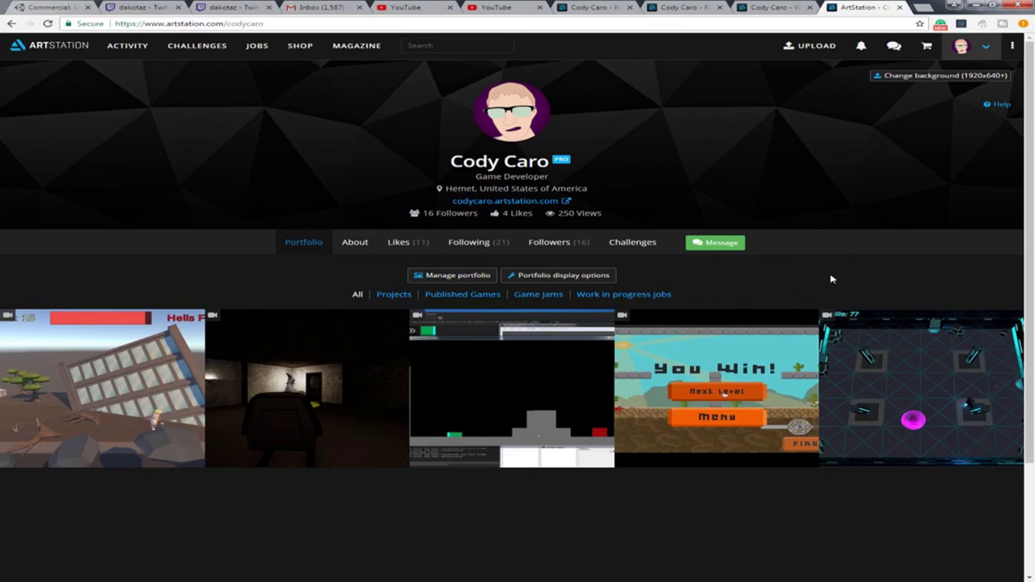
# Close the profile tab, return to Released games, and bring up OBS with Alt+Tab
pyautogui.click(899, 7)
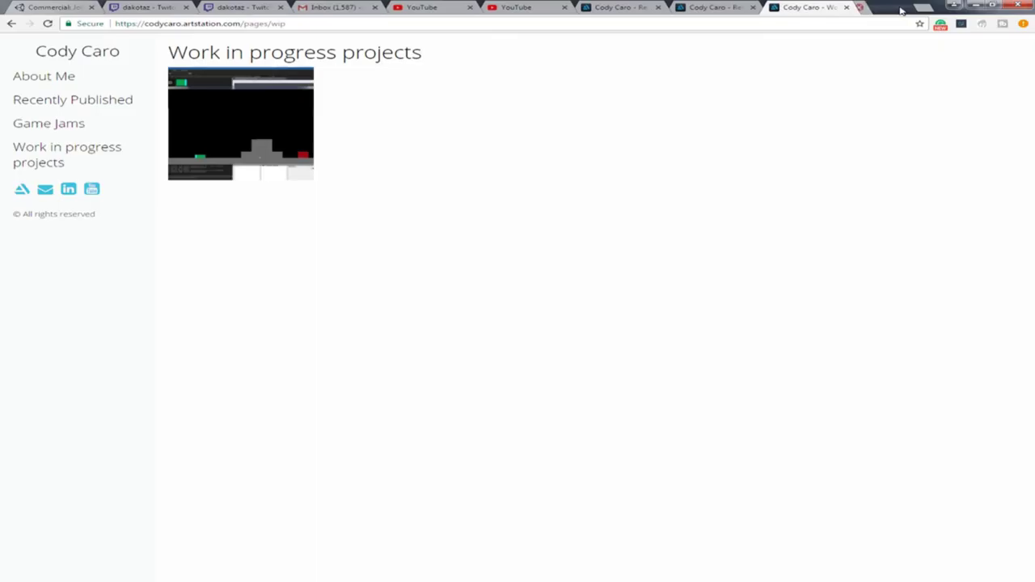
pyautogui.click(769, 7)
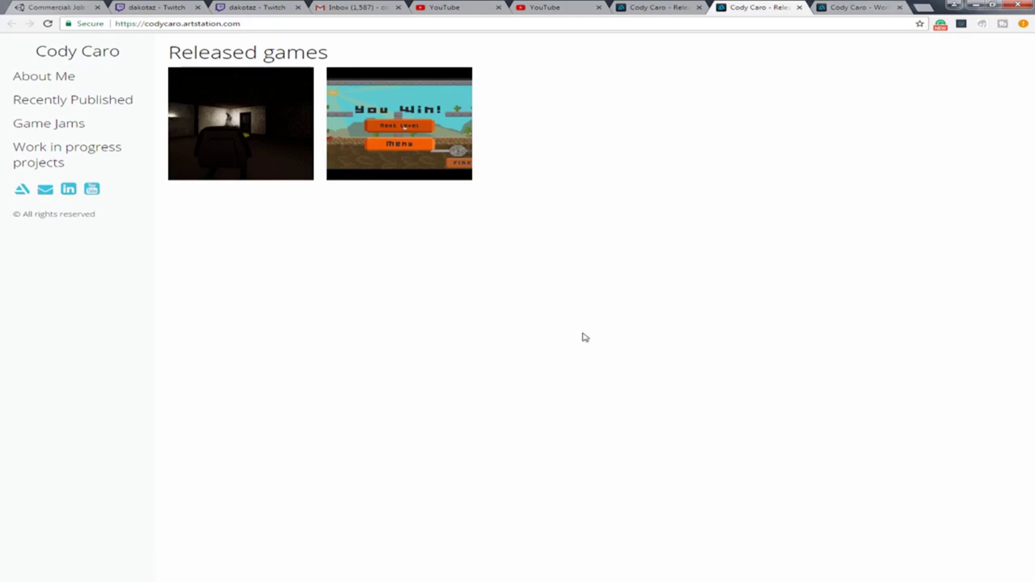
pyautogui.hotkey('alt', 'Tab')
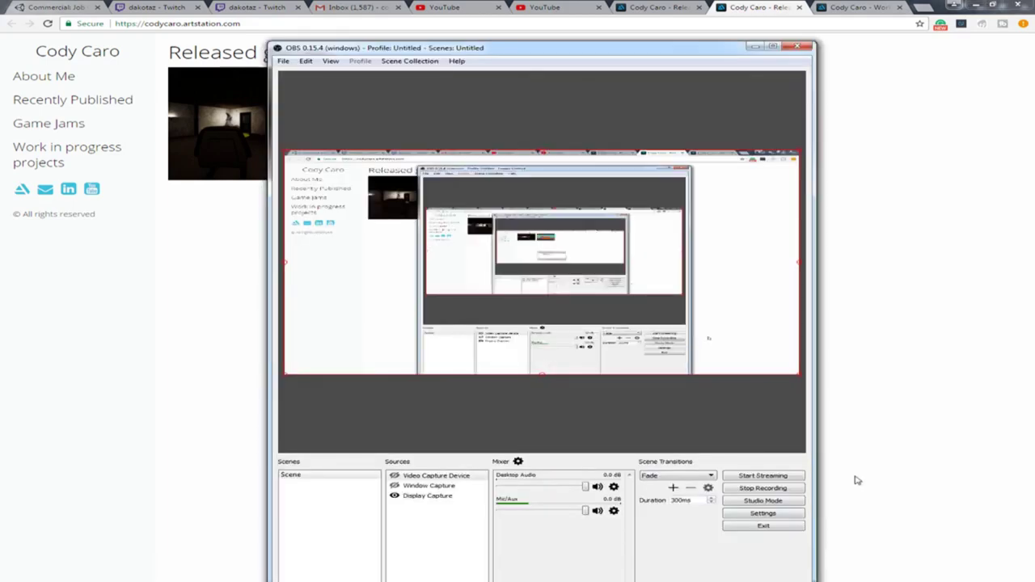